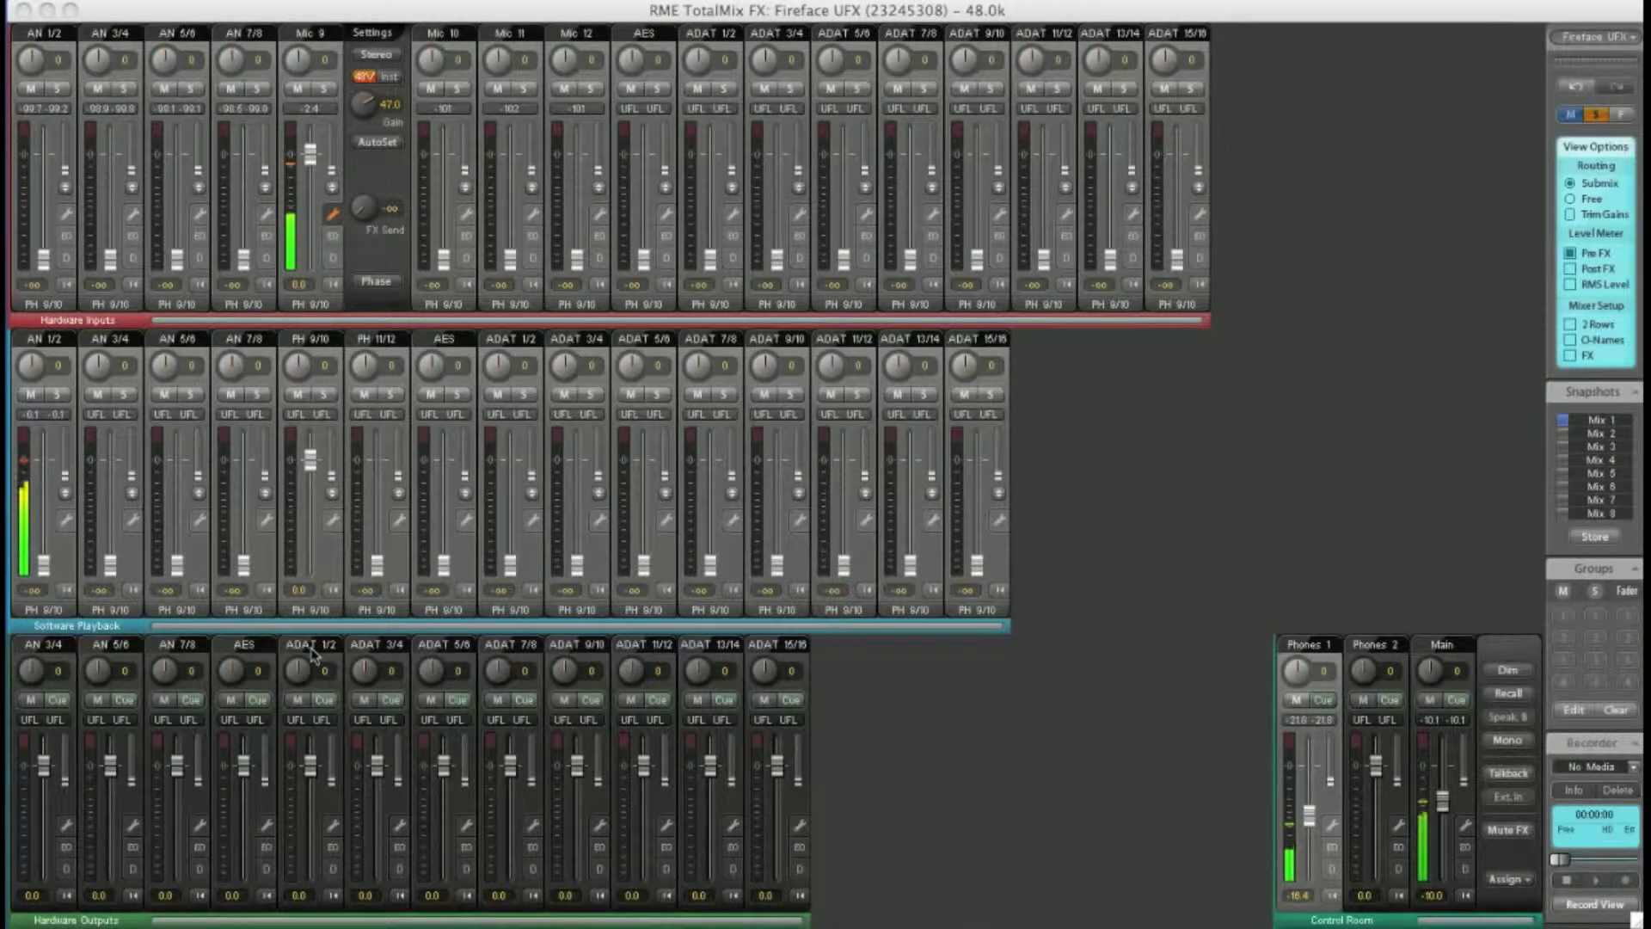
- View the ADAT 5/6, 9/10, 11/12 and 13/14 output mixes, then return to ADAT 1/2
{"action": "left_click", "coordinate": [312, 824]}
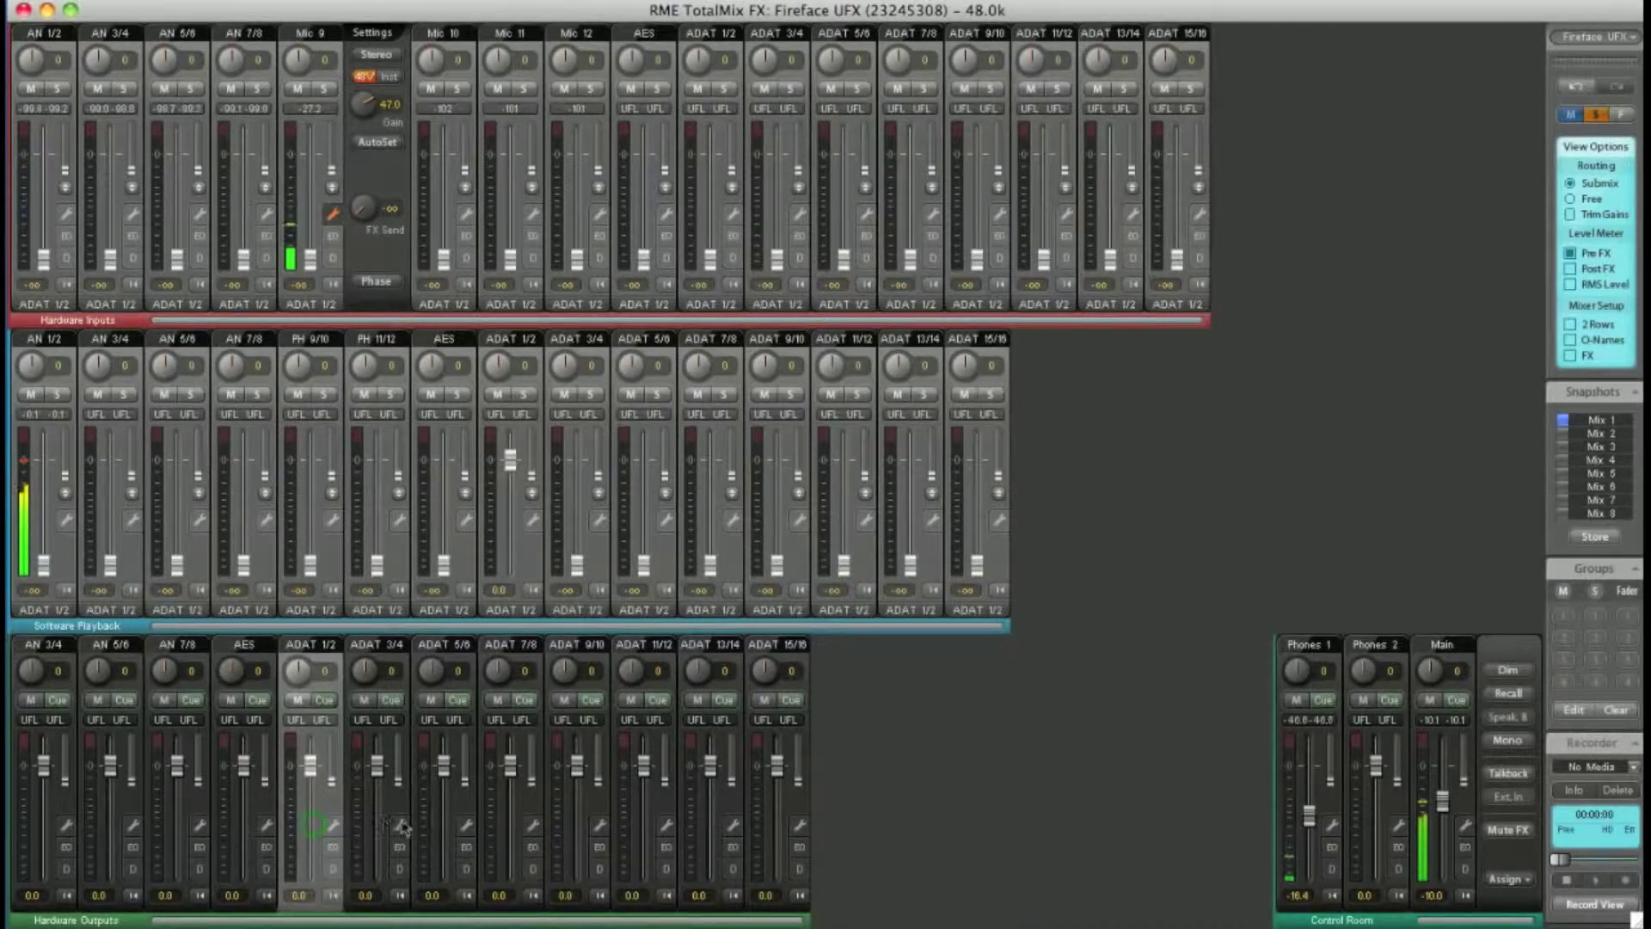
{"action": "left_click", "coordinate": [462, 824]}
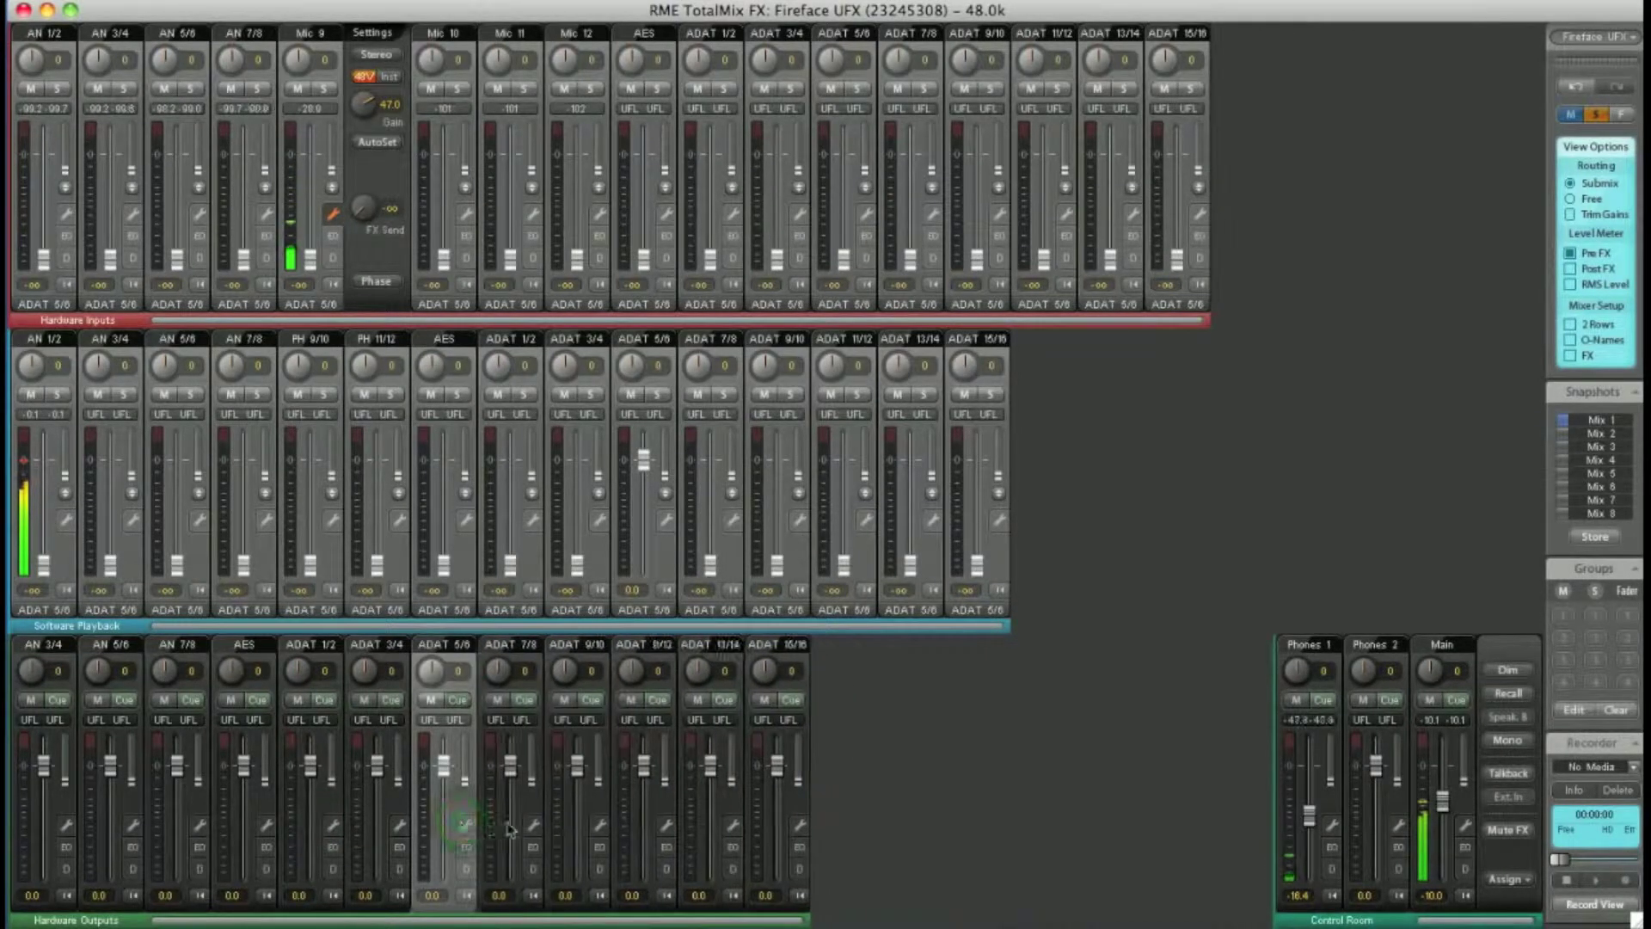
{"action": "left_click", "coordinate": [568, 816]}
{"action": "left_click", "coordinate": [664, 819]}
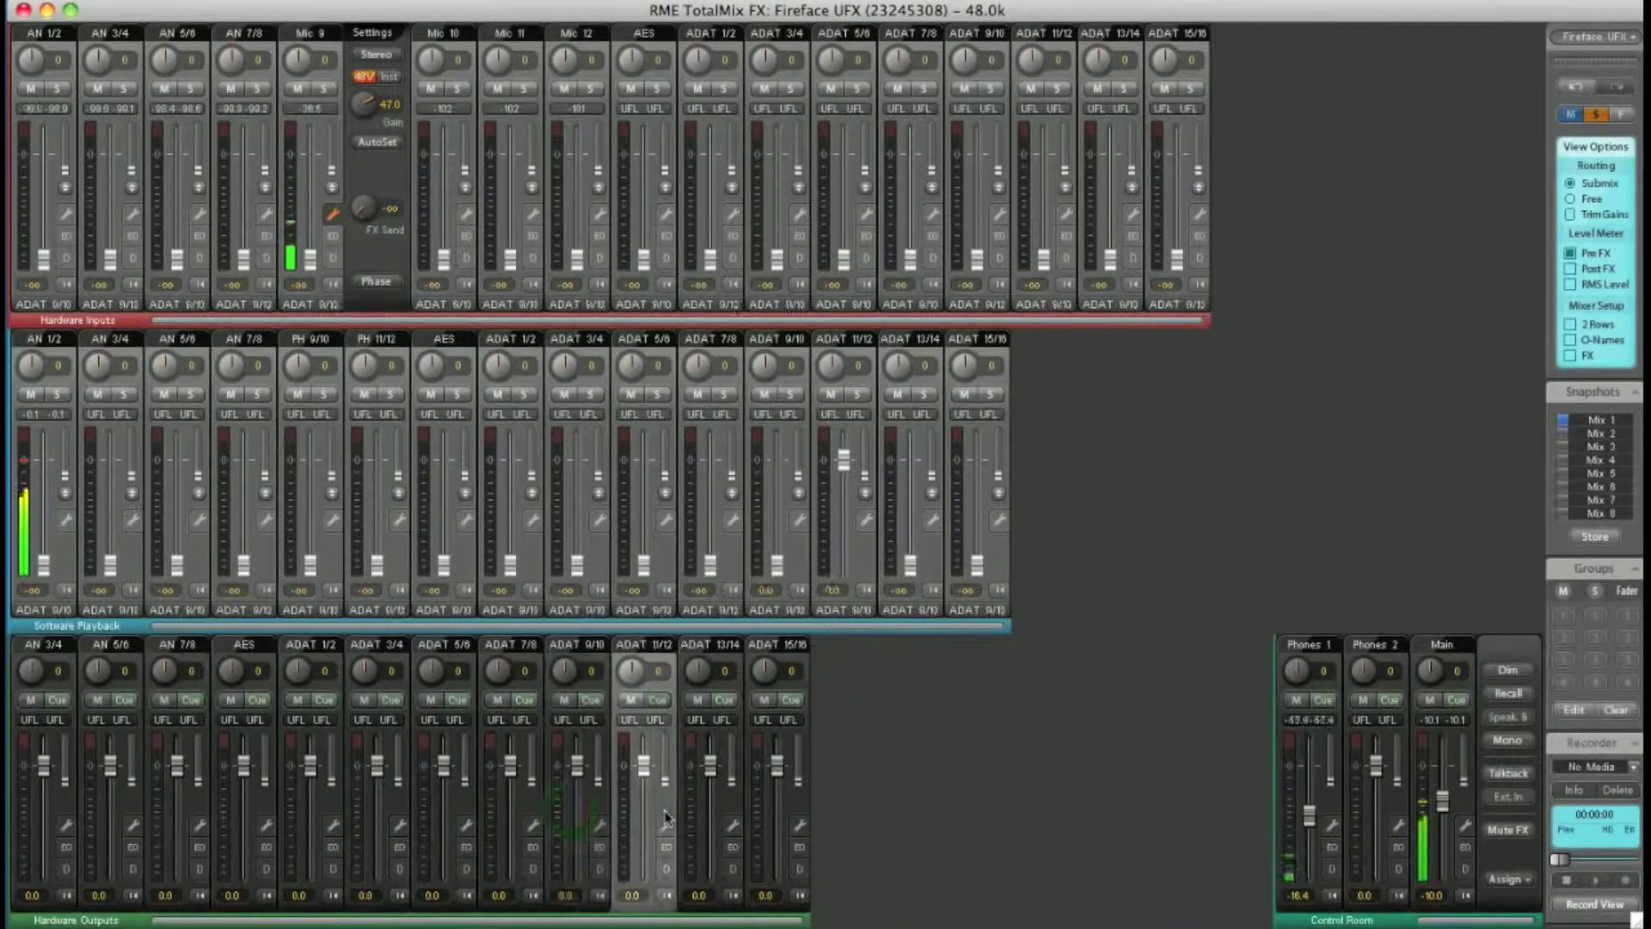
{"action": "left_click", "coordinate": [708, 813]}
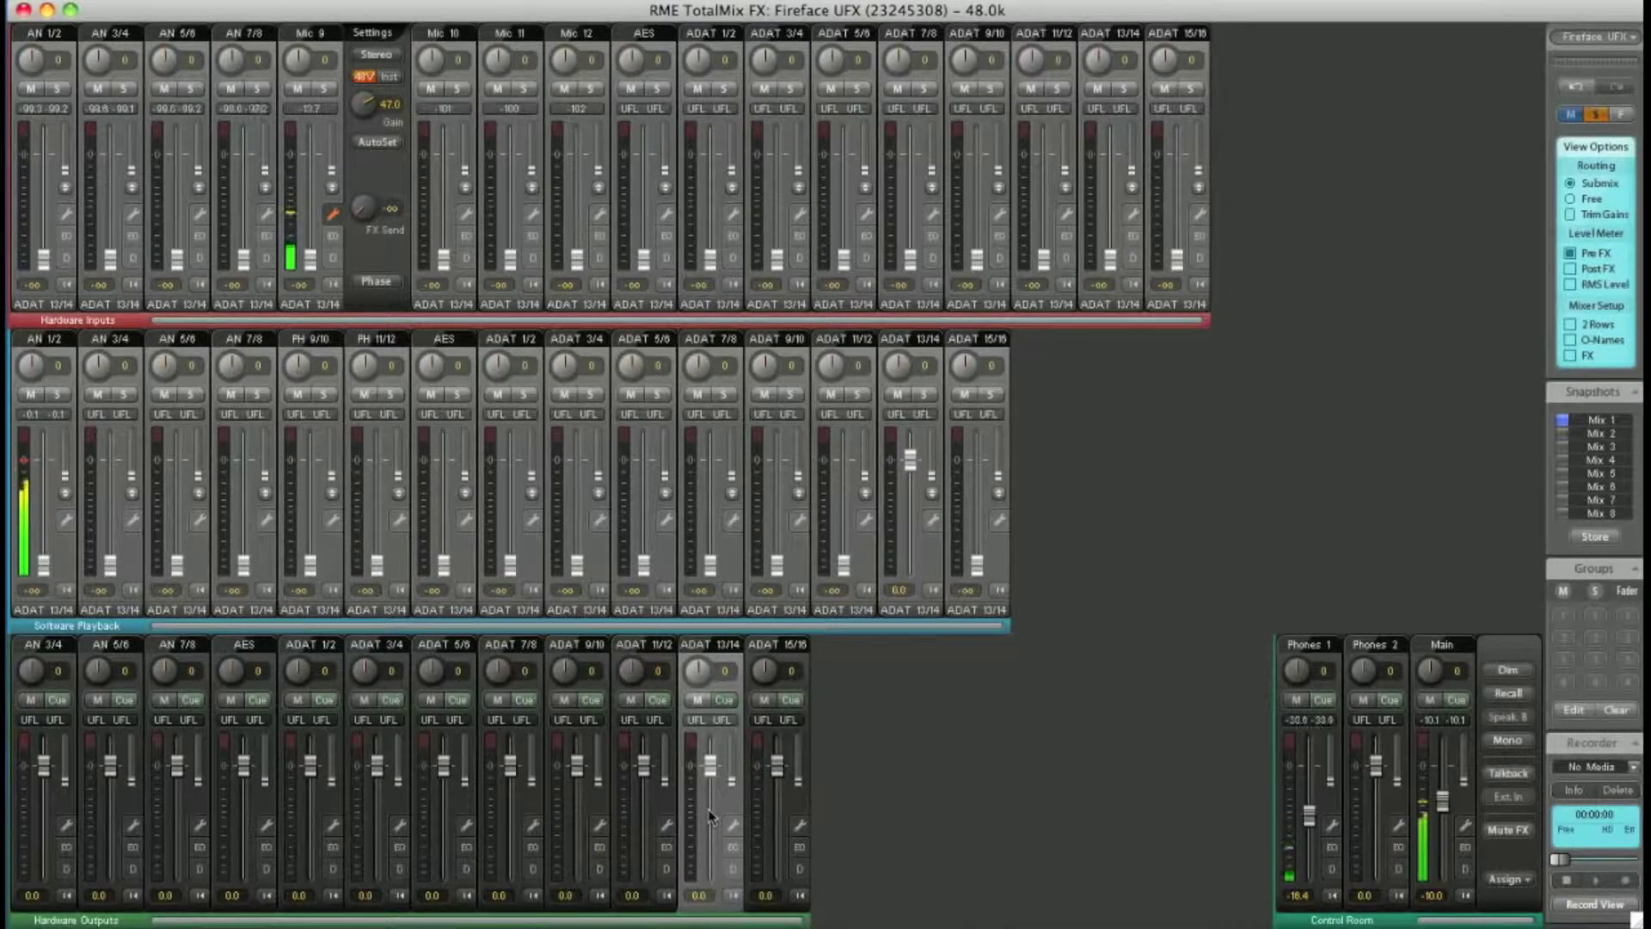
{"action": "left_click", "coordinate": [294, 804]}
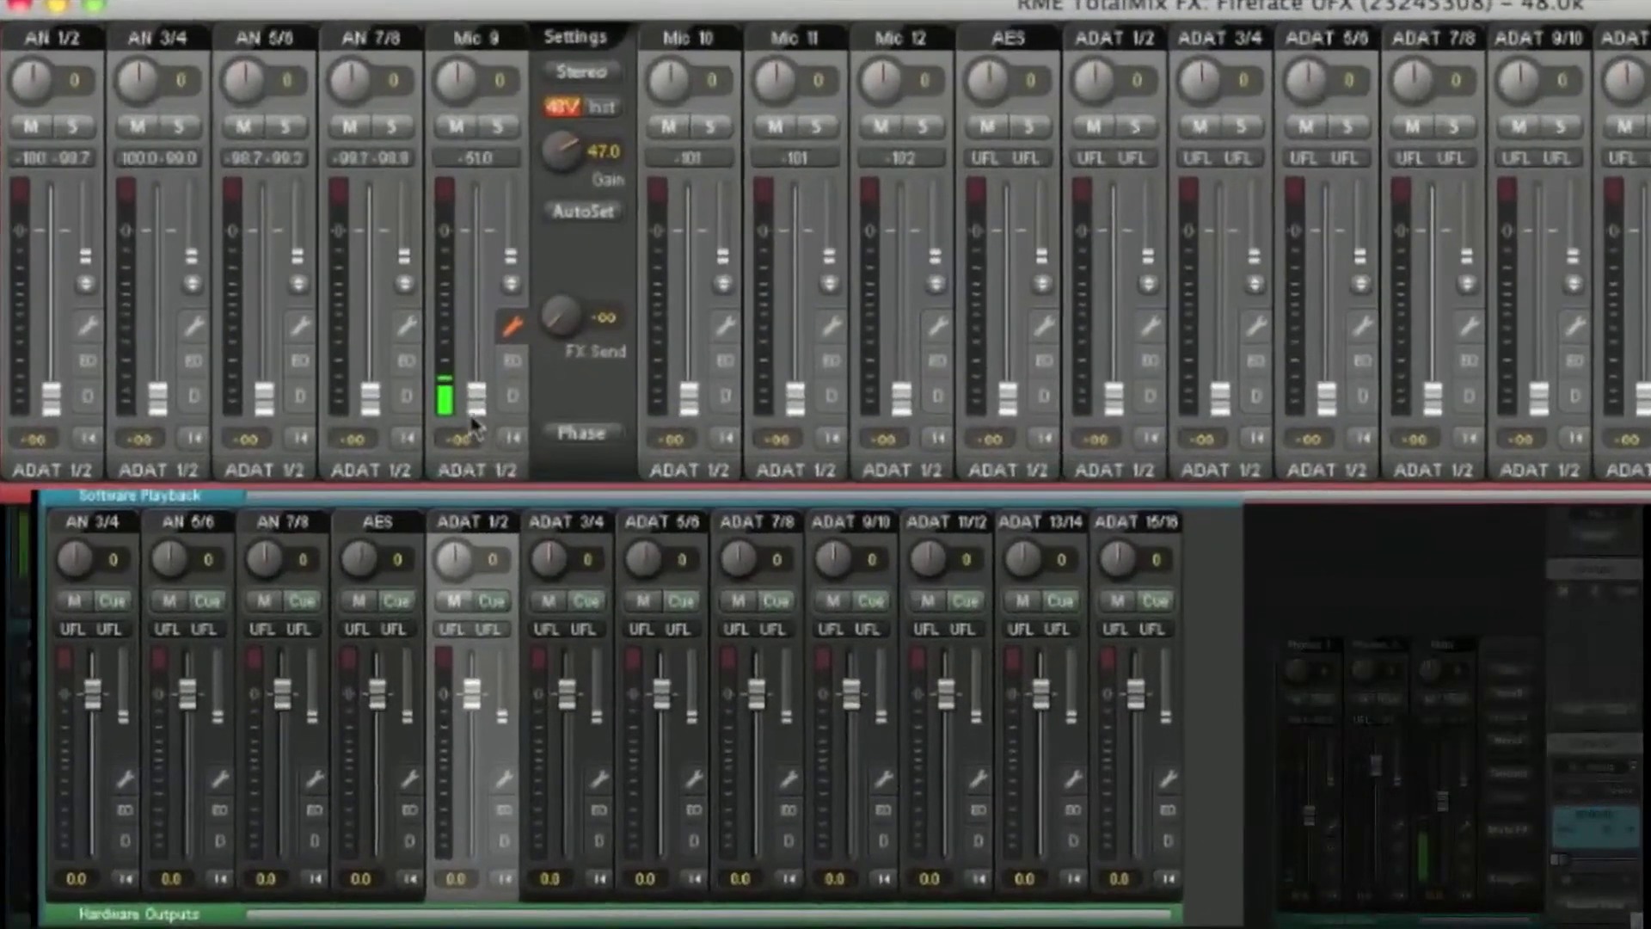
- Set the Mic 9 fader to 0 dB in the ADAT 1/2 mix
{"action": "left_click_drag", "start_coordinate": [476, 389], "coordinate": [472, 280]}
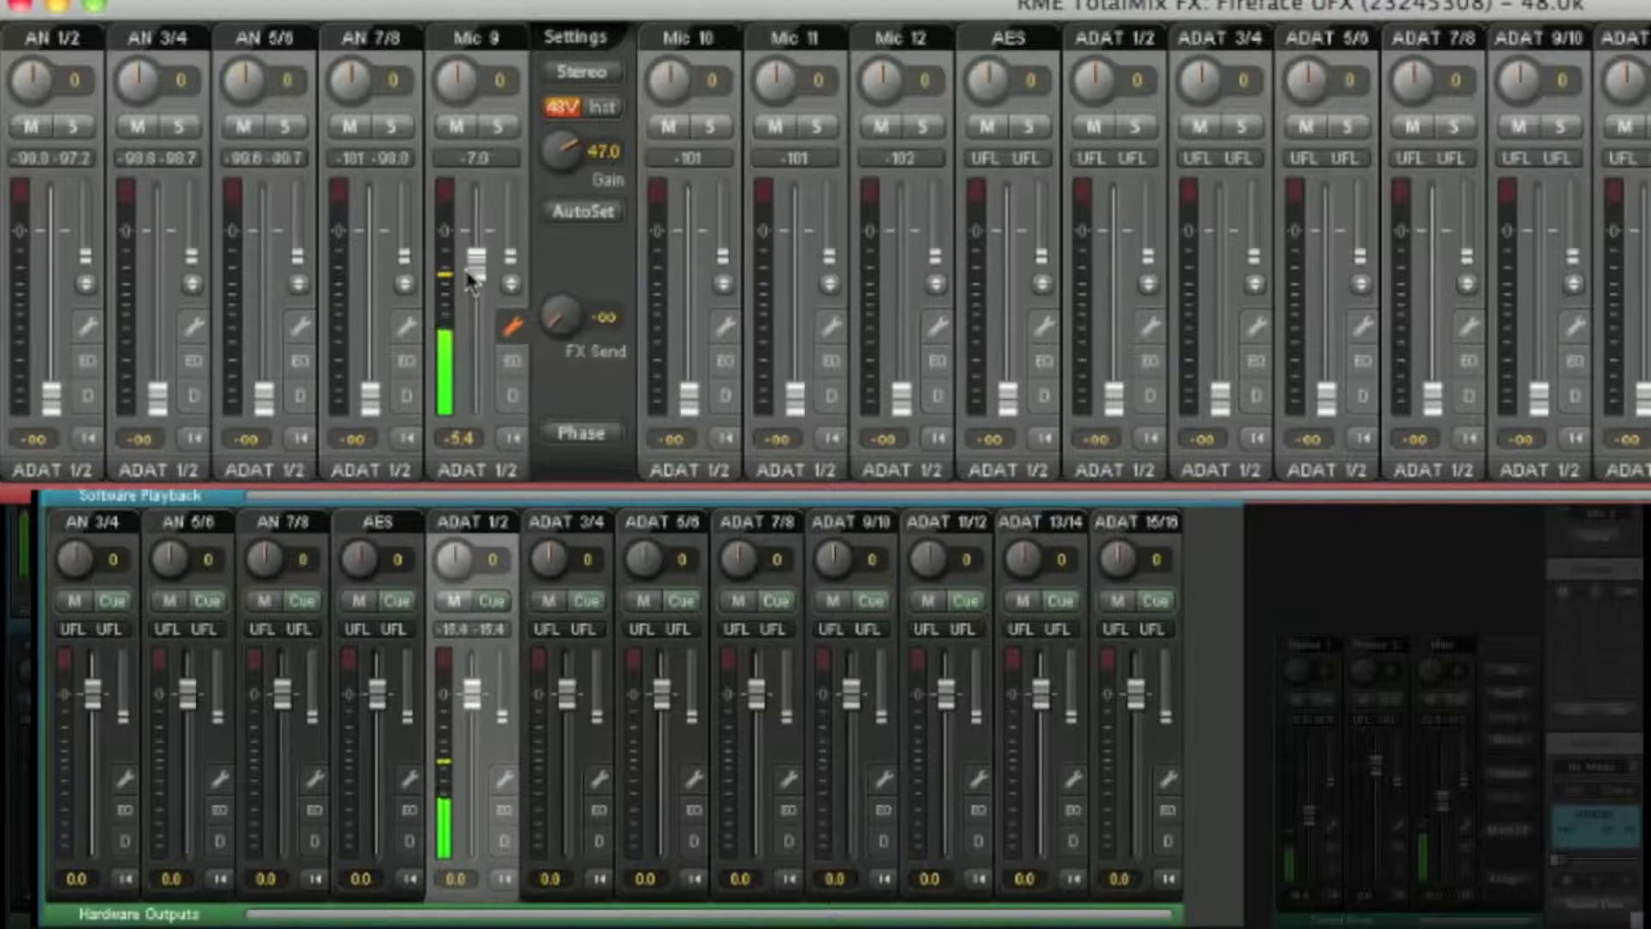
{"action": "left_click", "coordinate": [479, 283]}
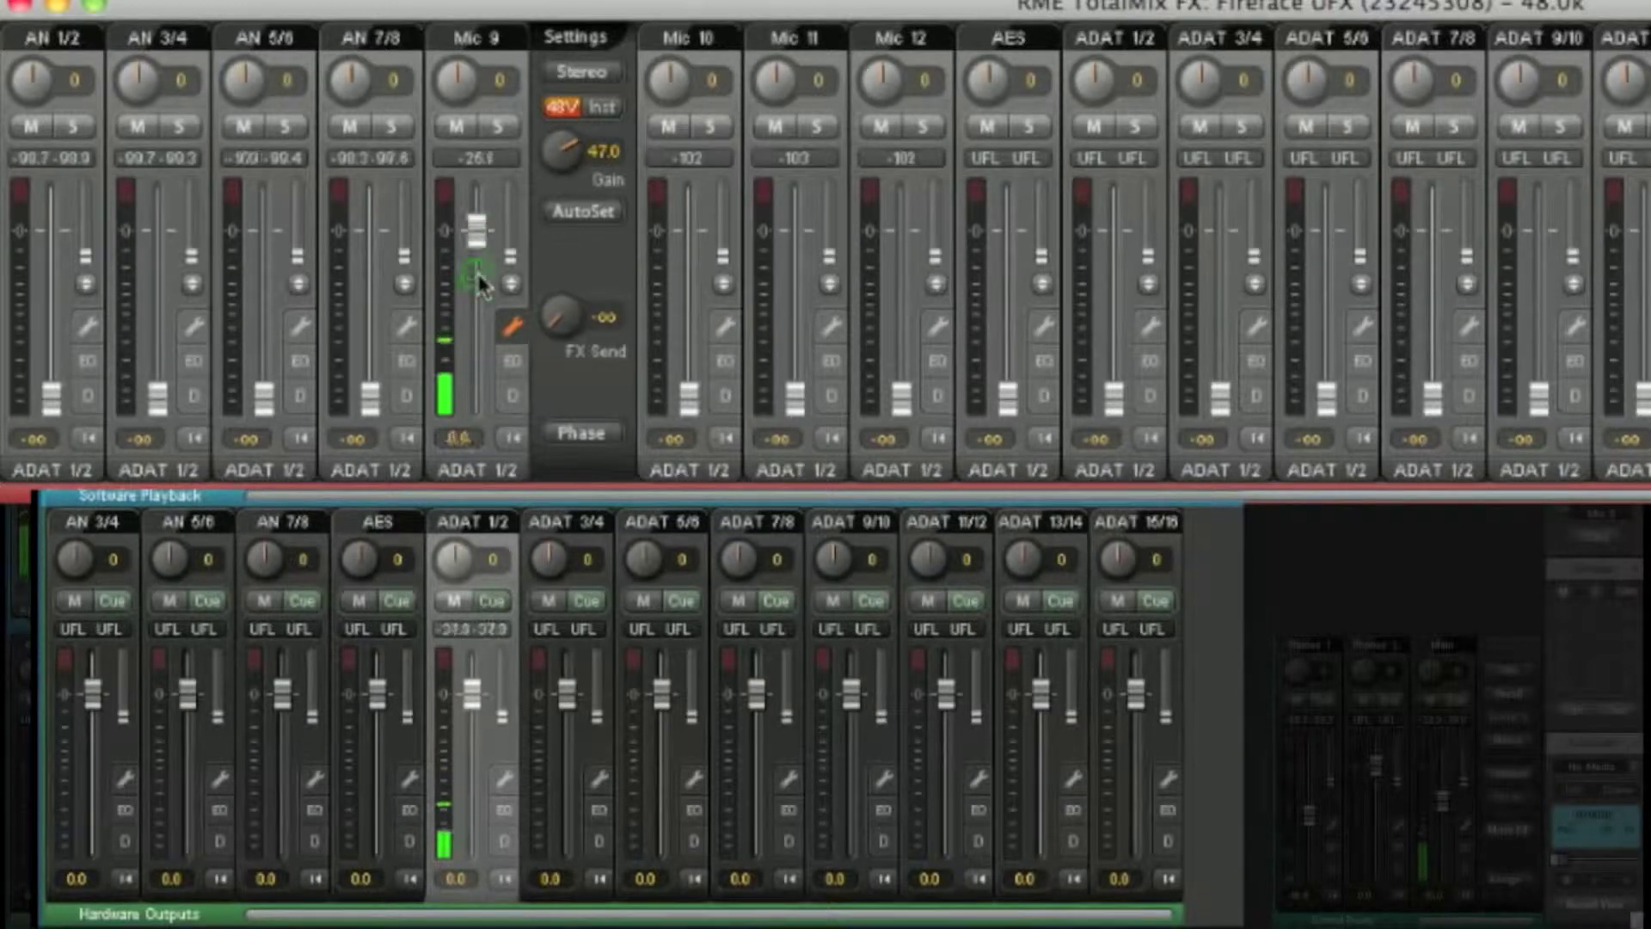
{"action": "left_click", "coordinate": [479, 284]}
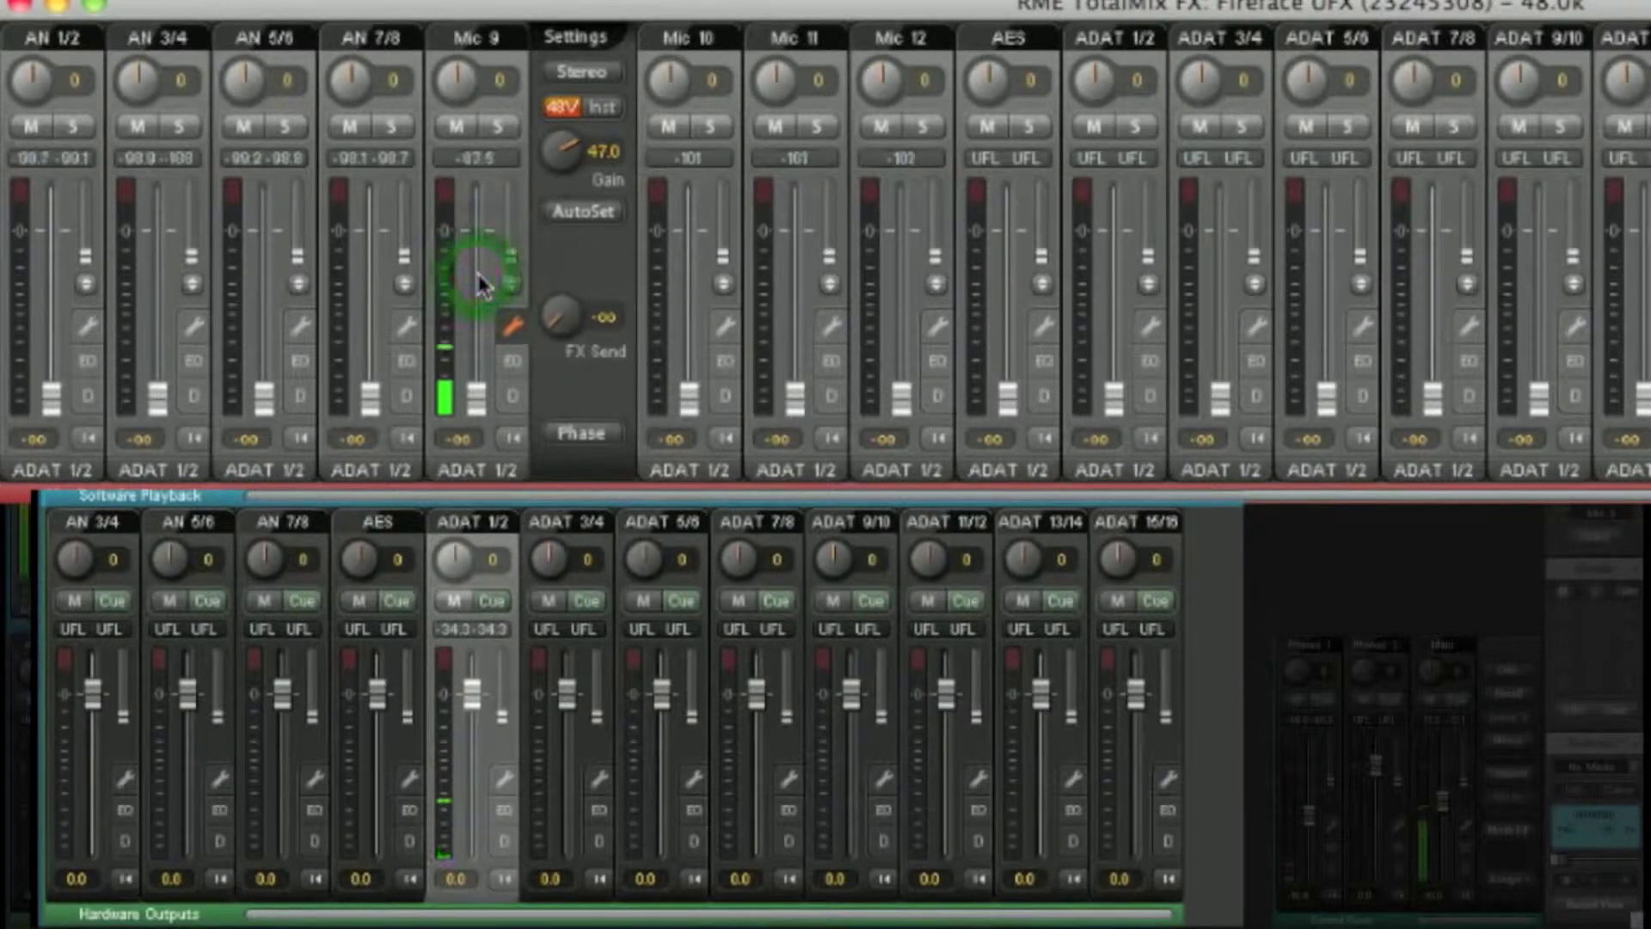
{"action": "left_click", "coordinate": [480, 283]}
{"action": "left_click", "coordinate": [482, 285]}
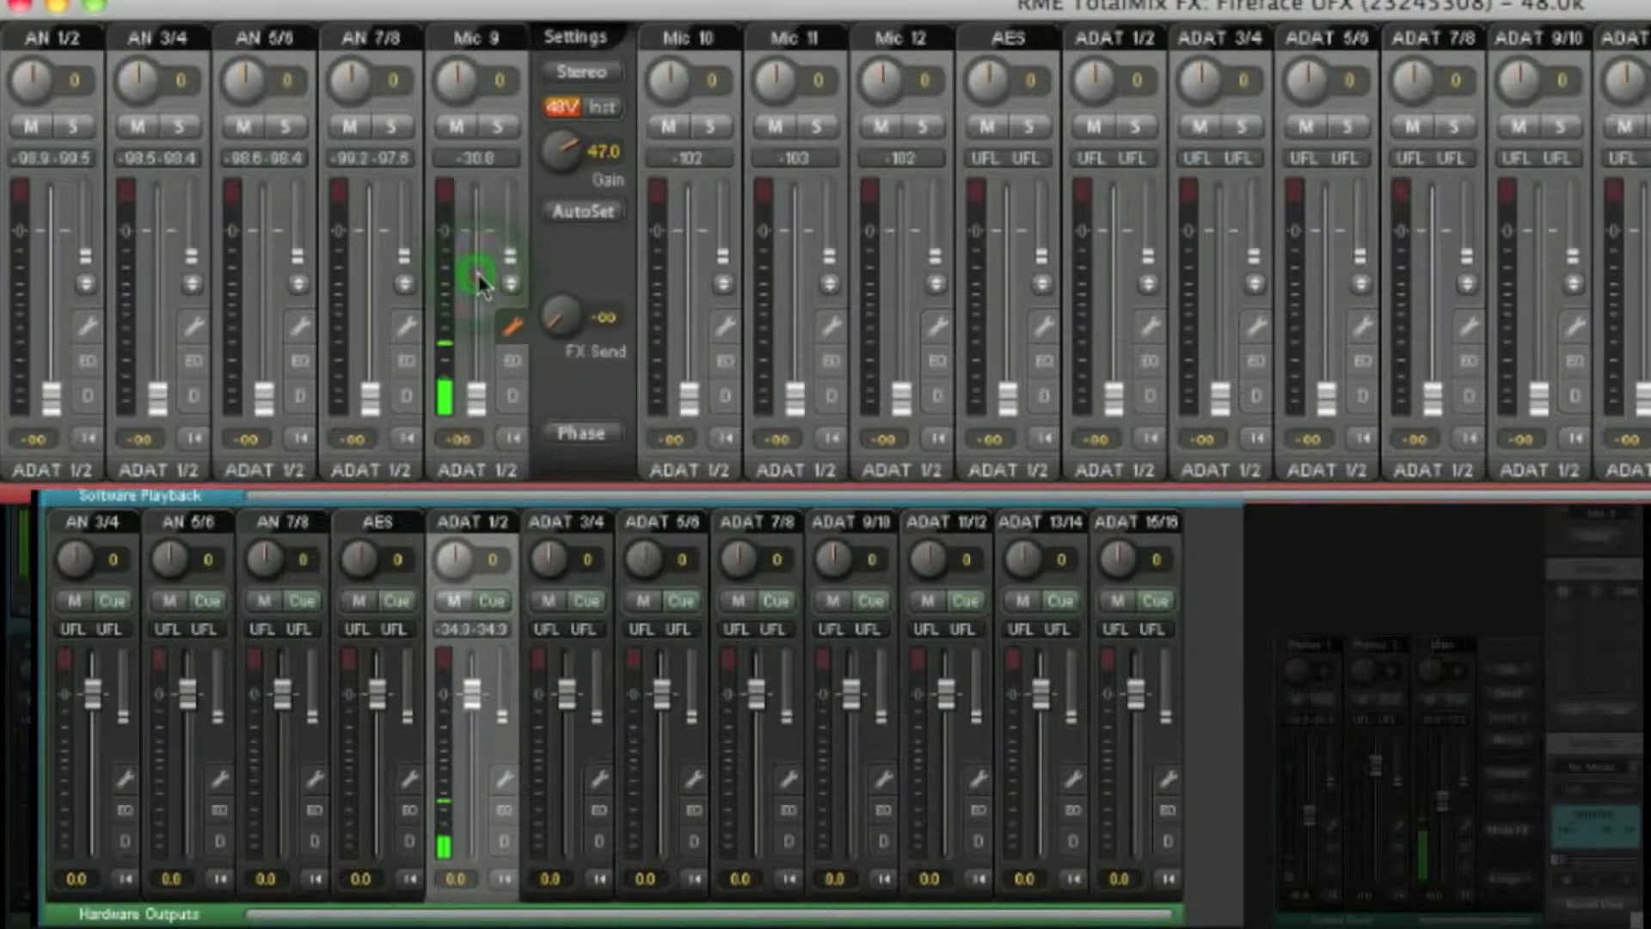
{"action": "left_click", "coordinate": [480, 284]}
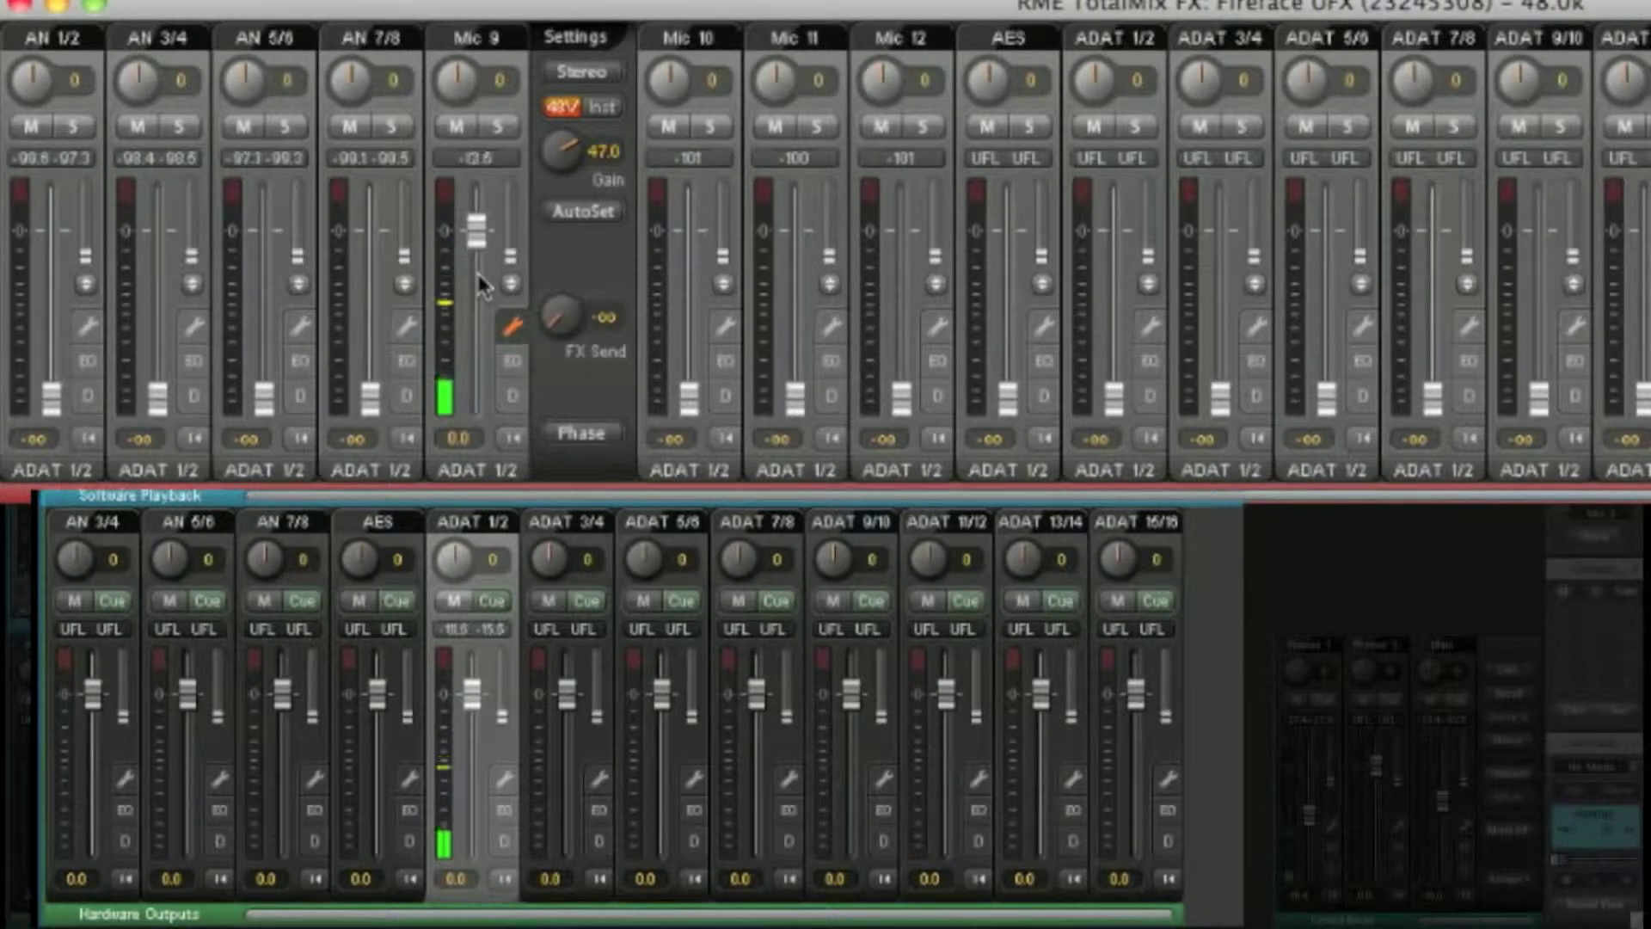
- Pan Mic 9 fully right to R100 in the ADAT 1/2 mix
{"action": "left_click_drag", "start_coordinate": [461, 95], "coordinate": [461, 86]}
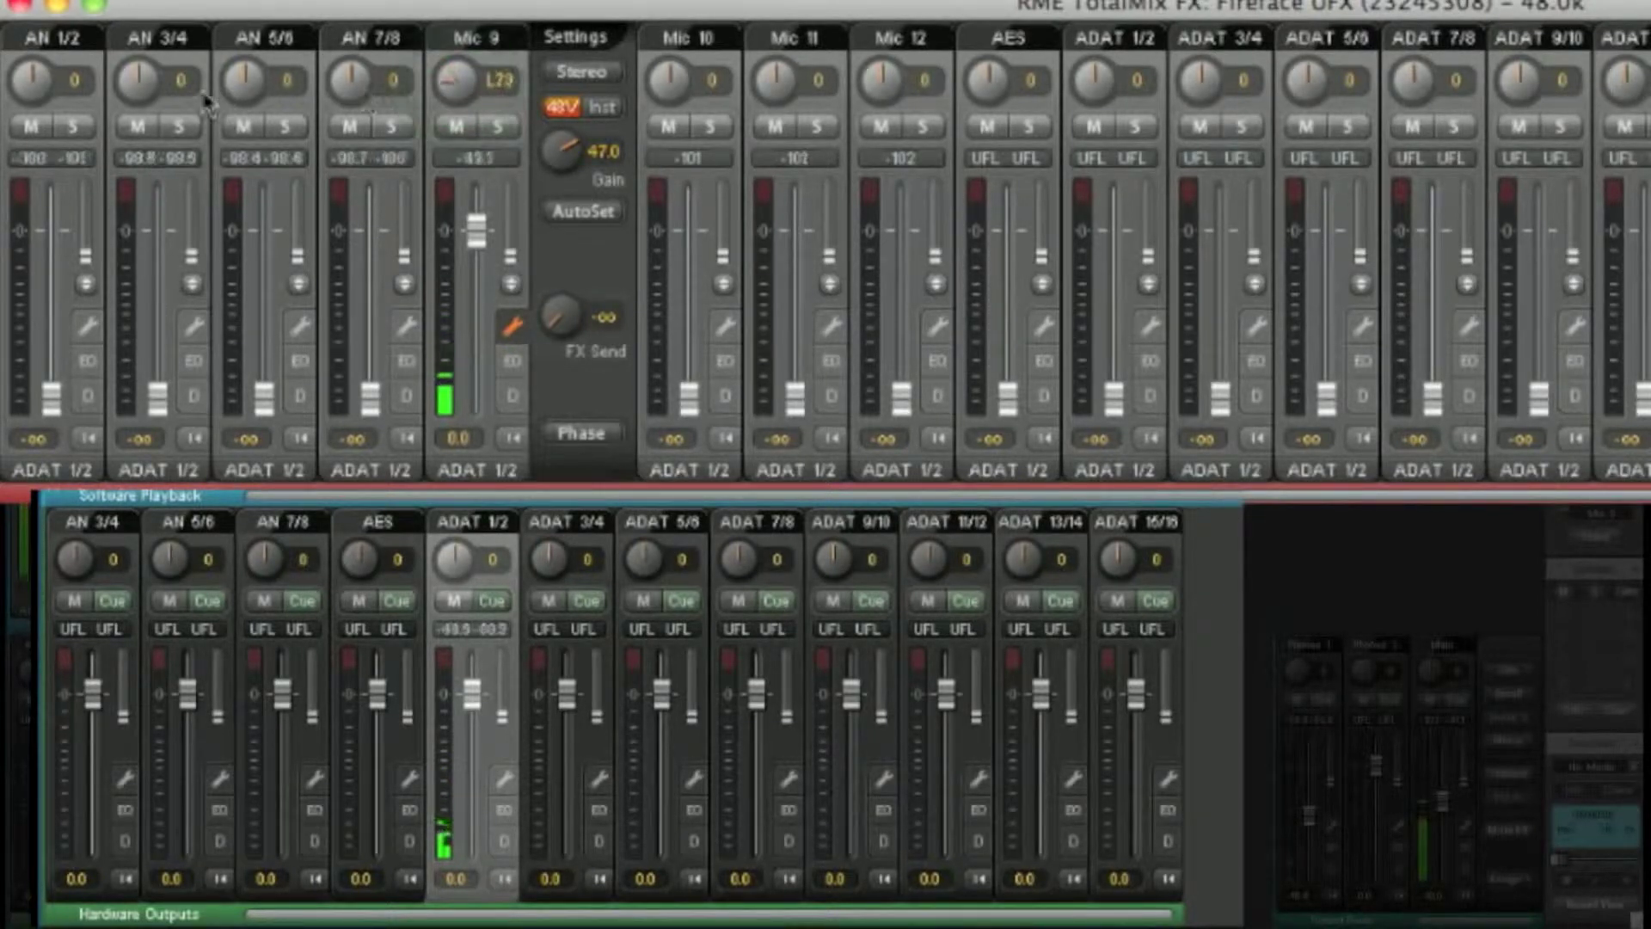
{"action": "left_click_drag", "start_coordinate": [467, 86], "coordinate": [868, 129]}
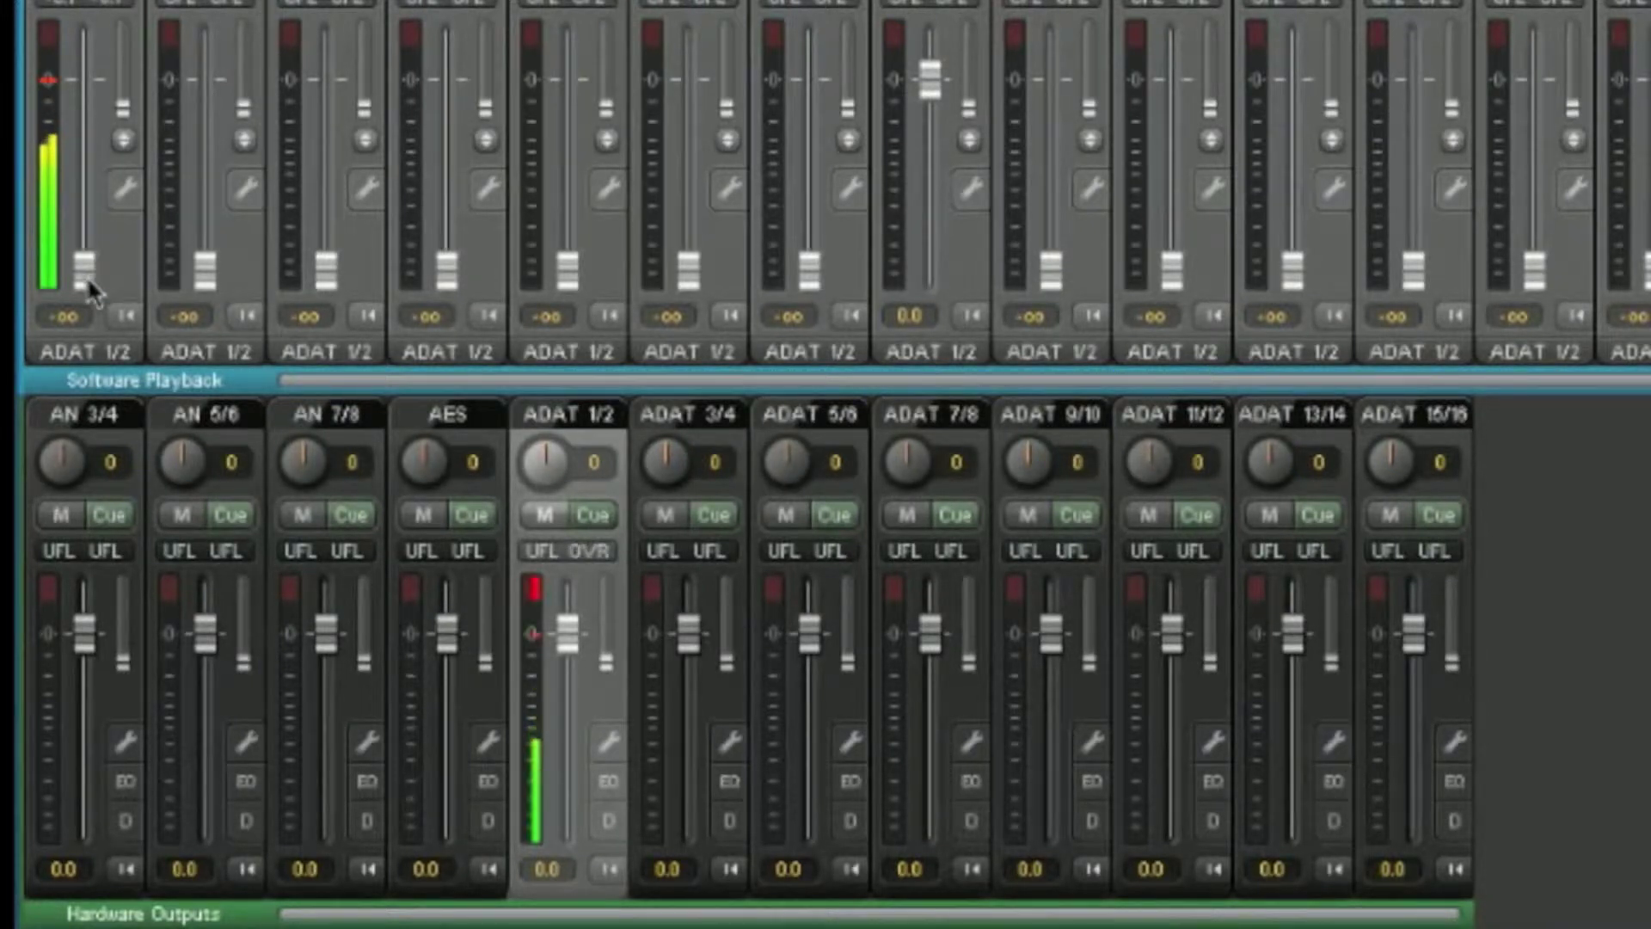
- Raise the AN 1/2 software playback fader from -oo to about -15.2 dB
{"action": "left_click_drag", "start_coordinate": [82, 280], "coordinate": [88, 177]}
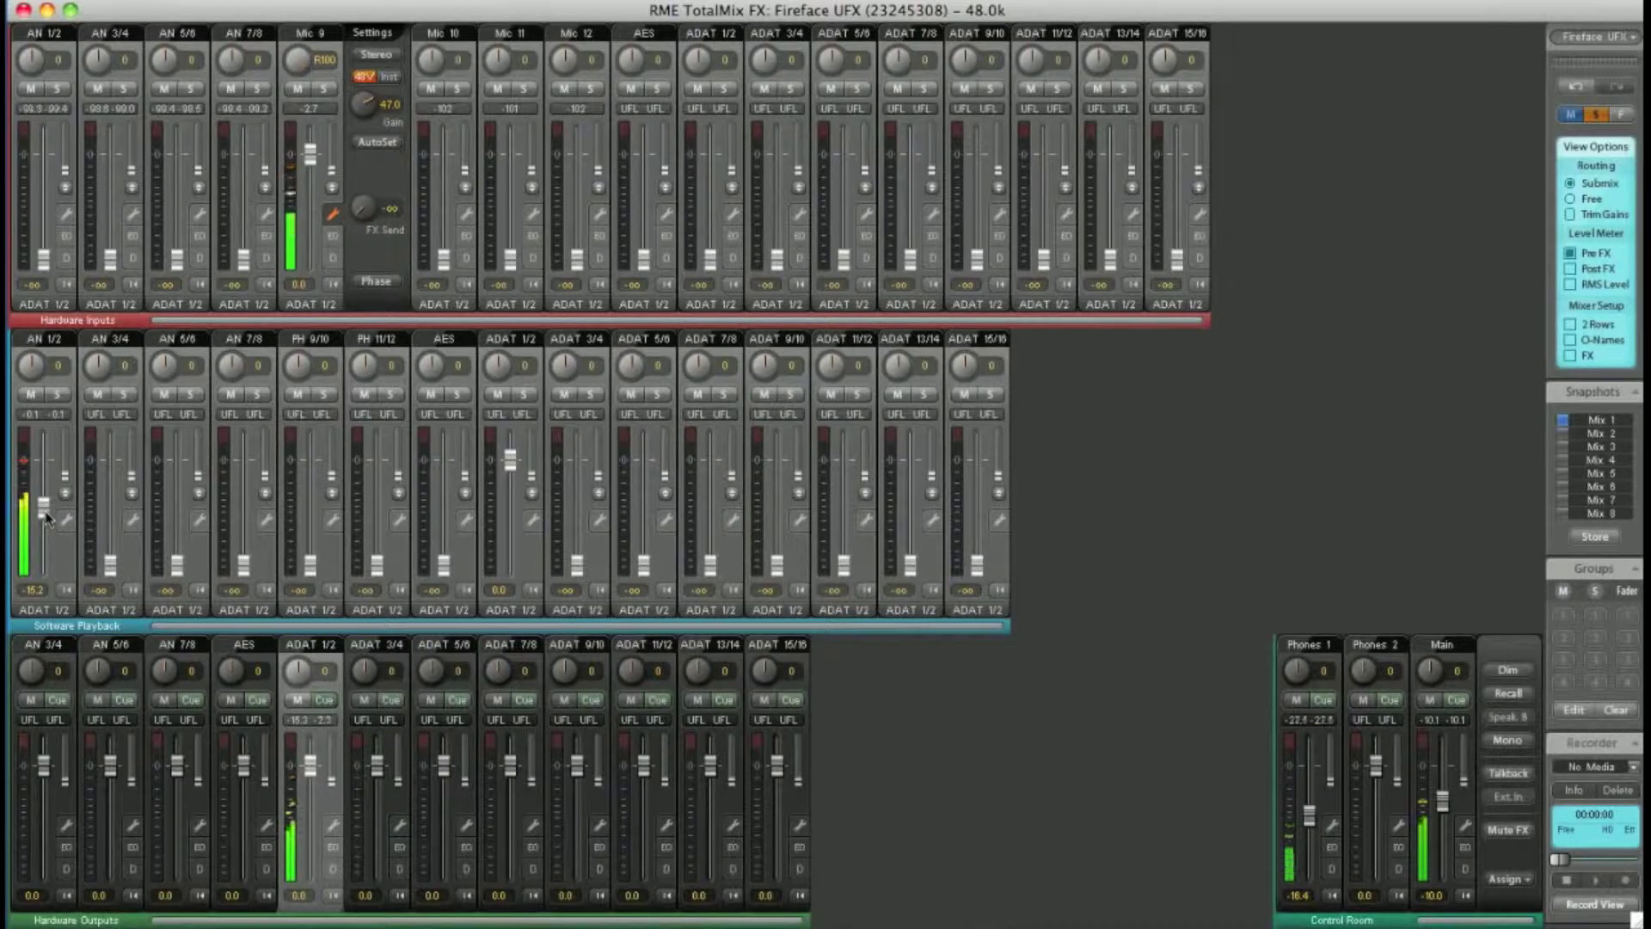
- In the ADAT 3/4 output's mix, raise AN 1/2 playback and Mic 9, then reselect ADAT 1/2
{"action": "left_click", "coordinate": [358, 798]}
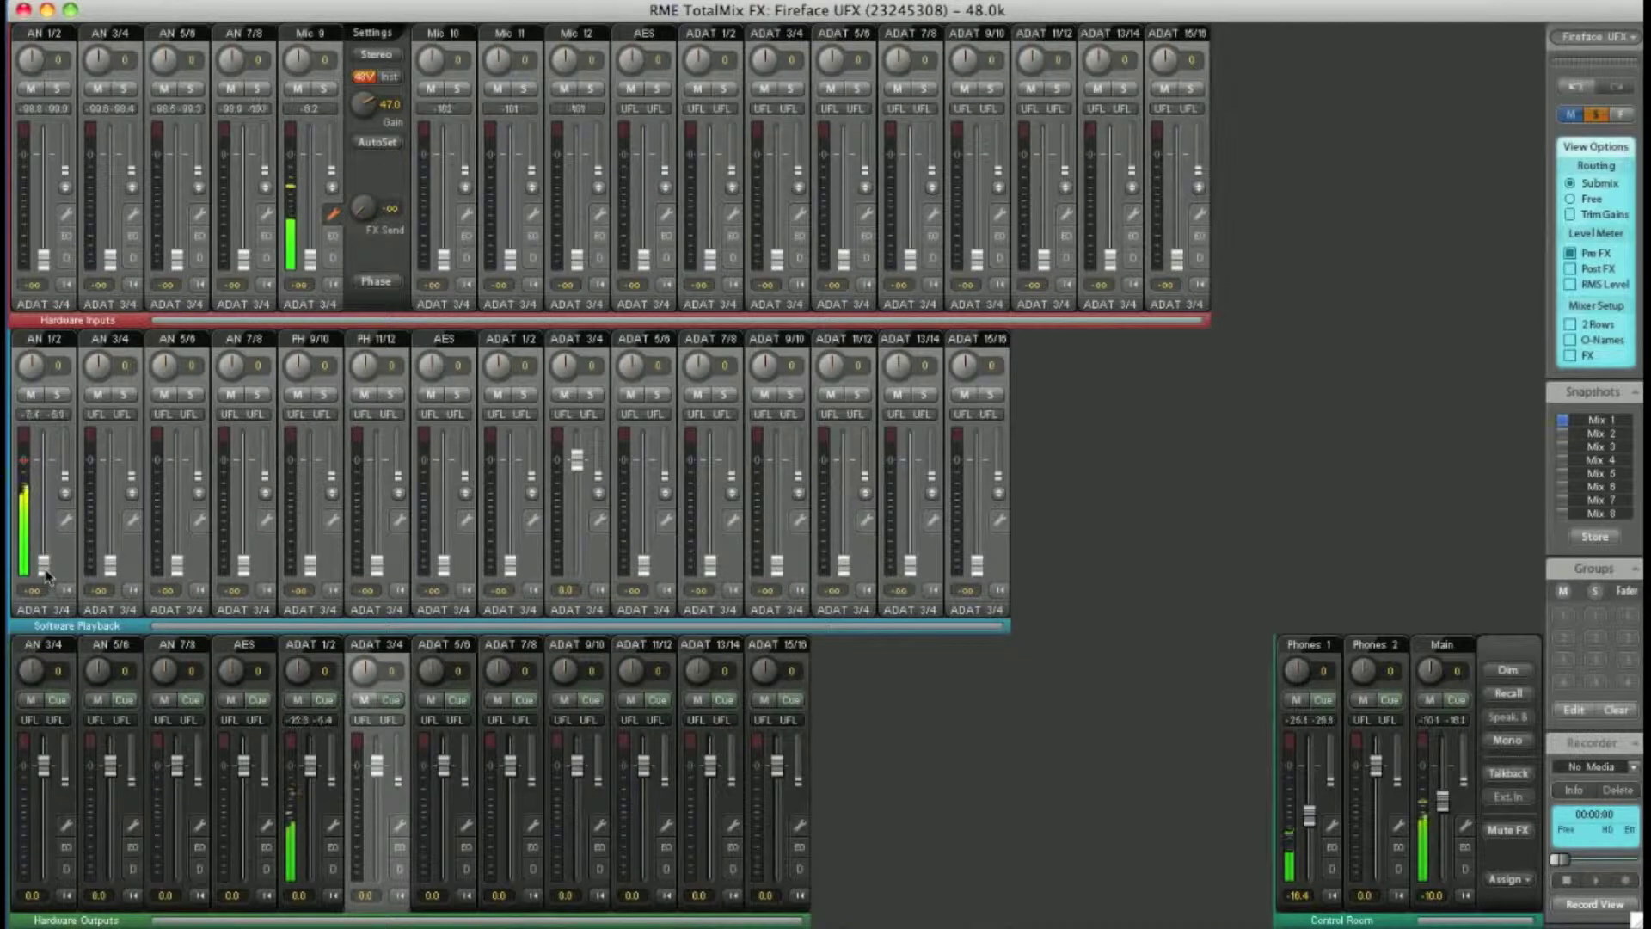
{"action": "left_click_drag", "start_coordinate": [44, 567], "coordinate": [44, 521]}
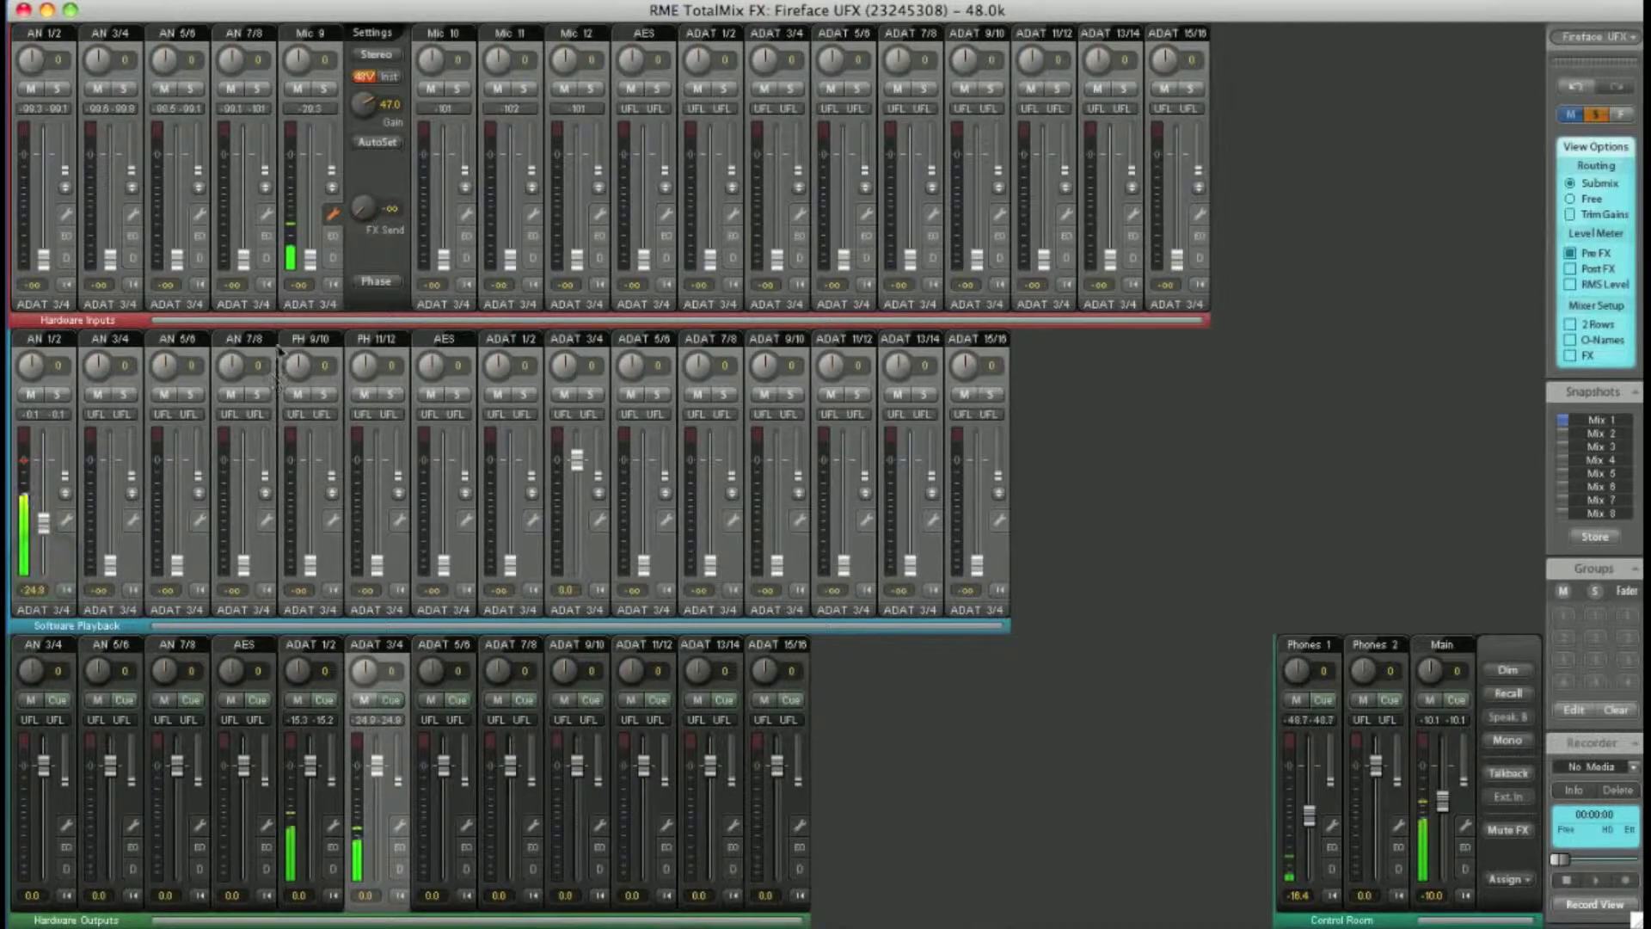
{"action": "left_click_drag", "start_coordinate": [309, 265], "coordinate": [309, 223]}
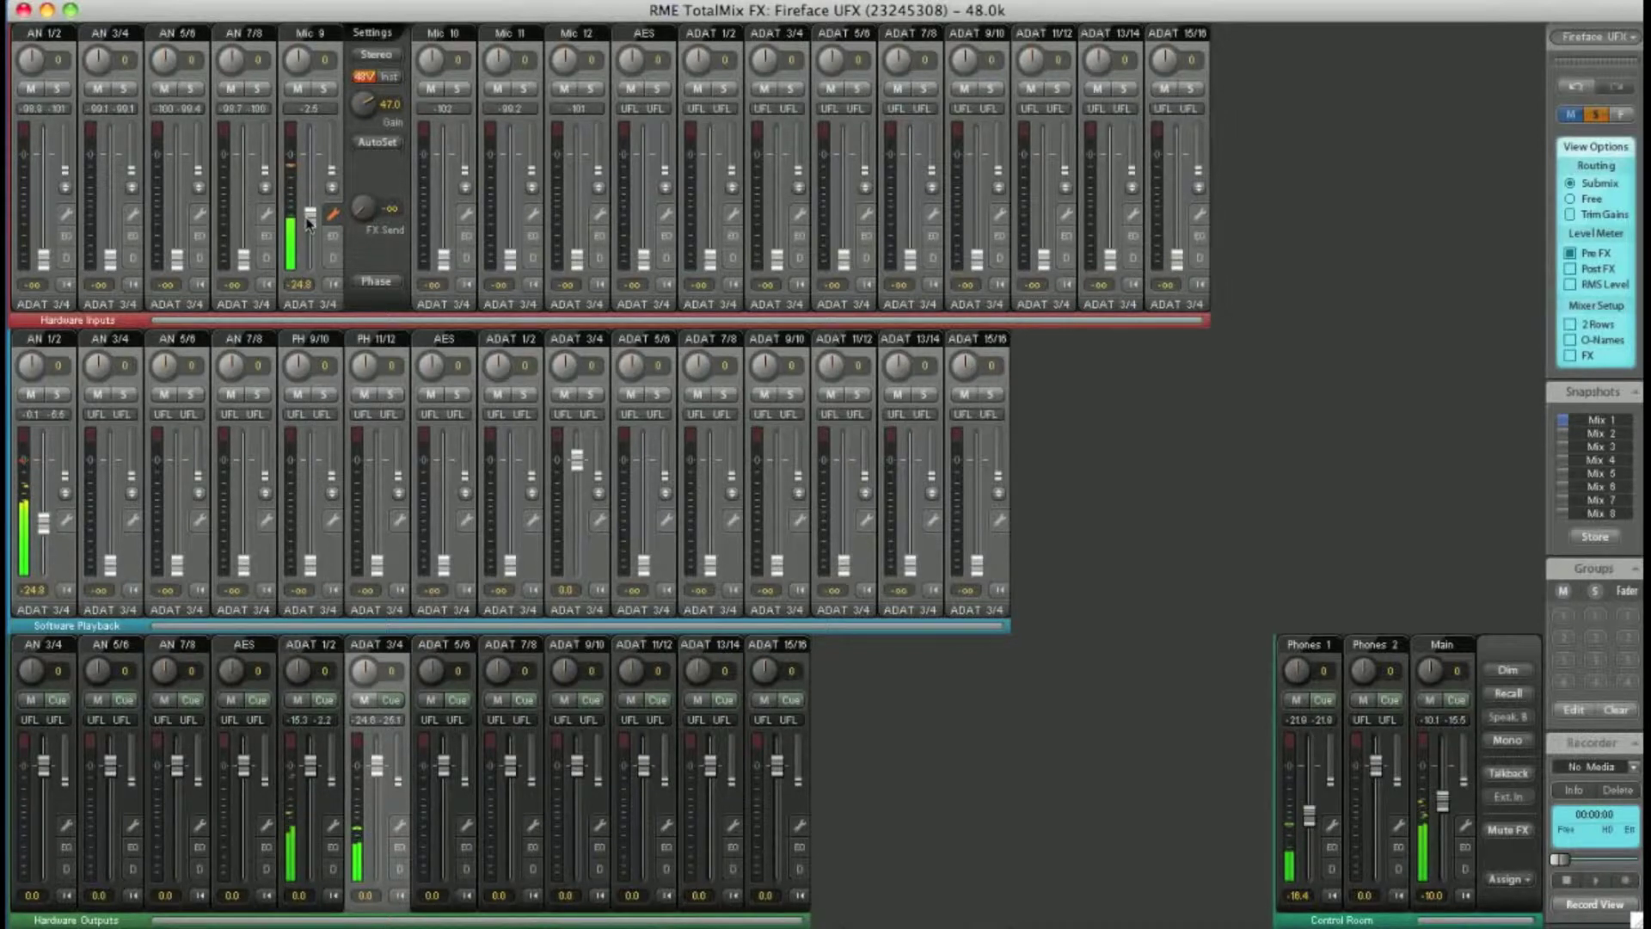
{"action": "left_click", "coordinate": [312, 793]}
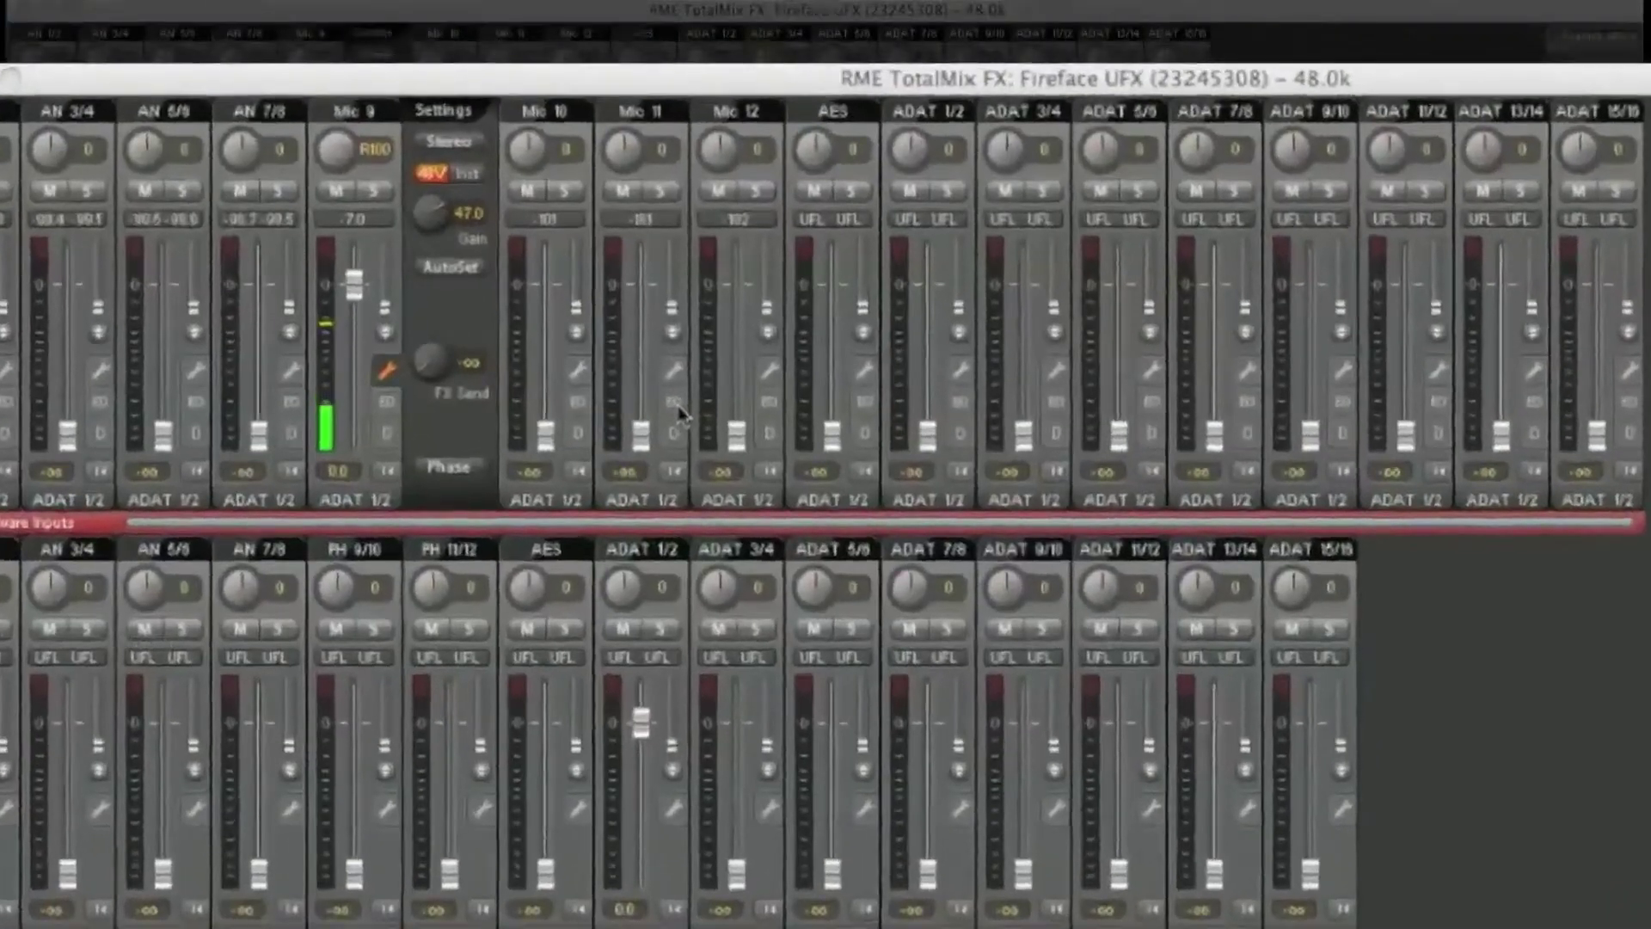
- Switch Mic 11 to instrument input with phantom power left off, giving gain 10.0
{"action": "left_click", "coordinate": [575, 261]}
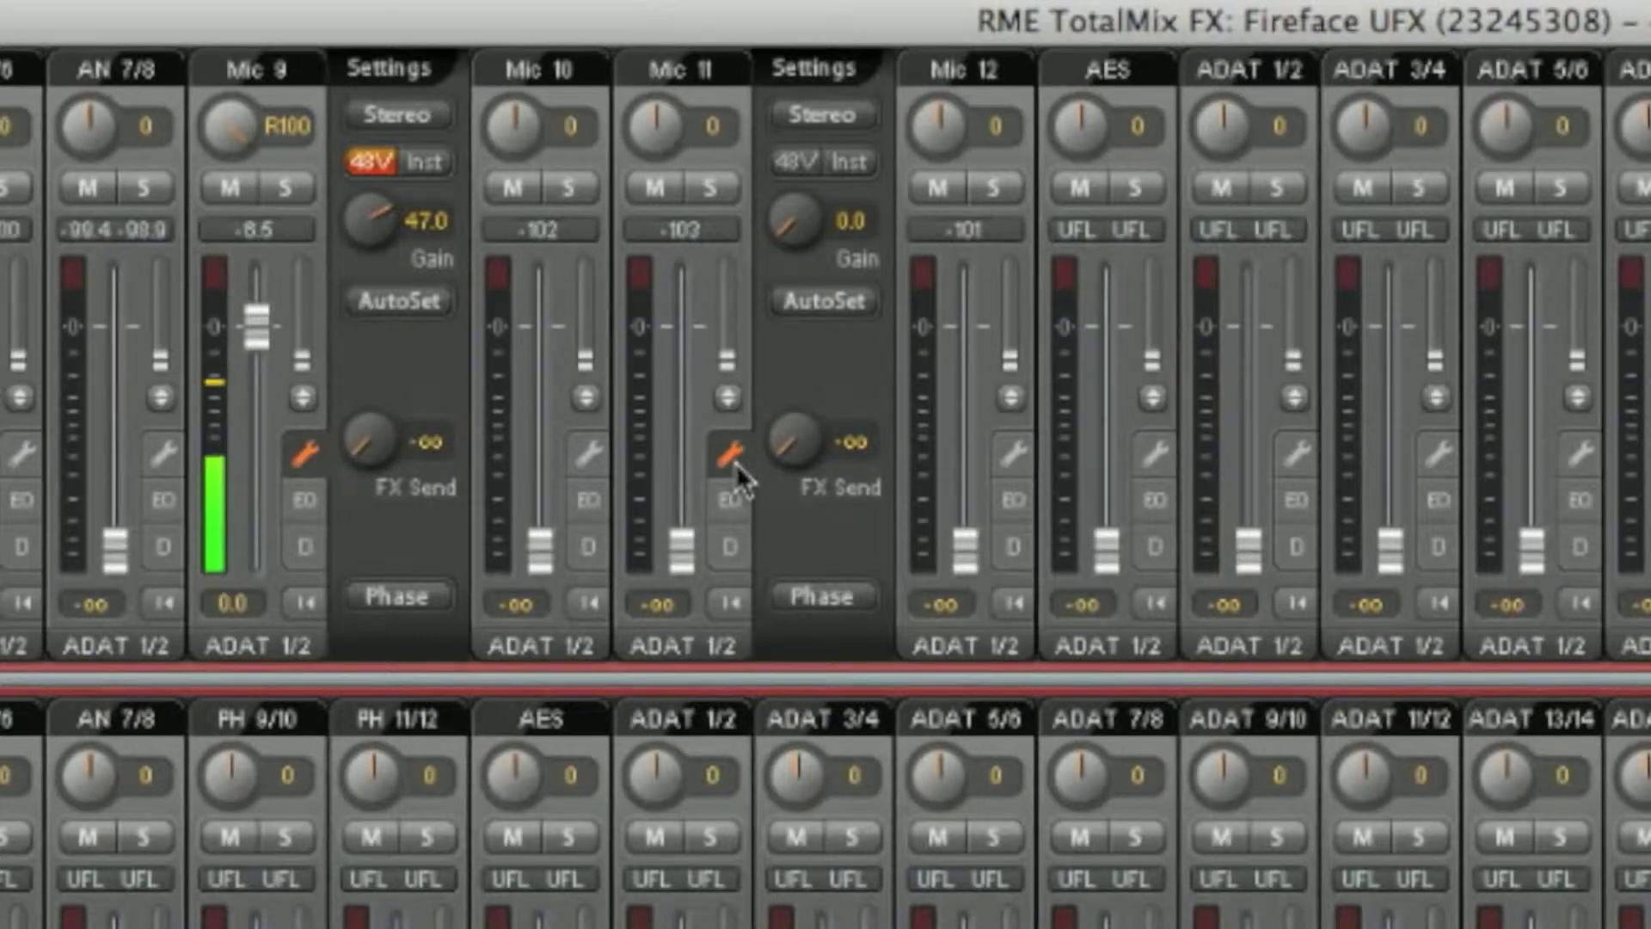
{"action": "left_click", "coordinate": [784, 172]}
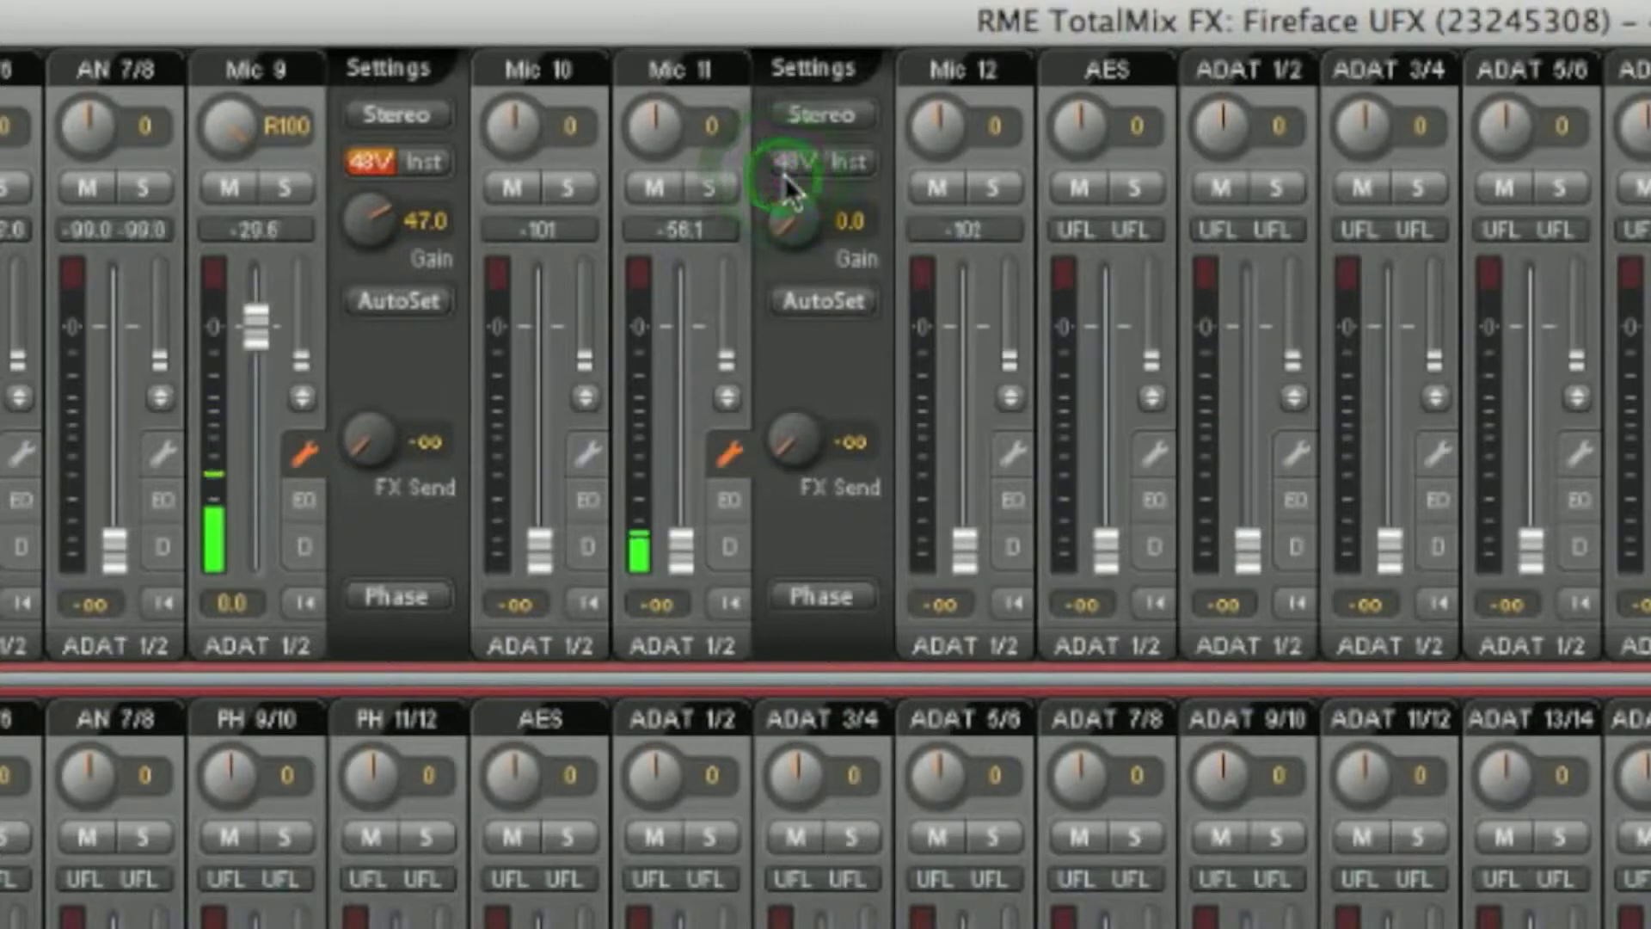
{"action": "left_click", "coordinate": [784, 174]}
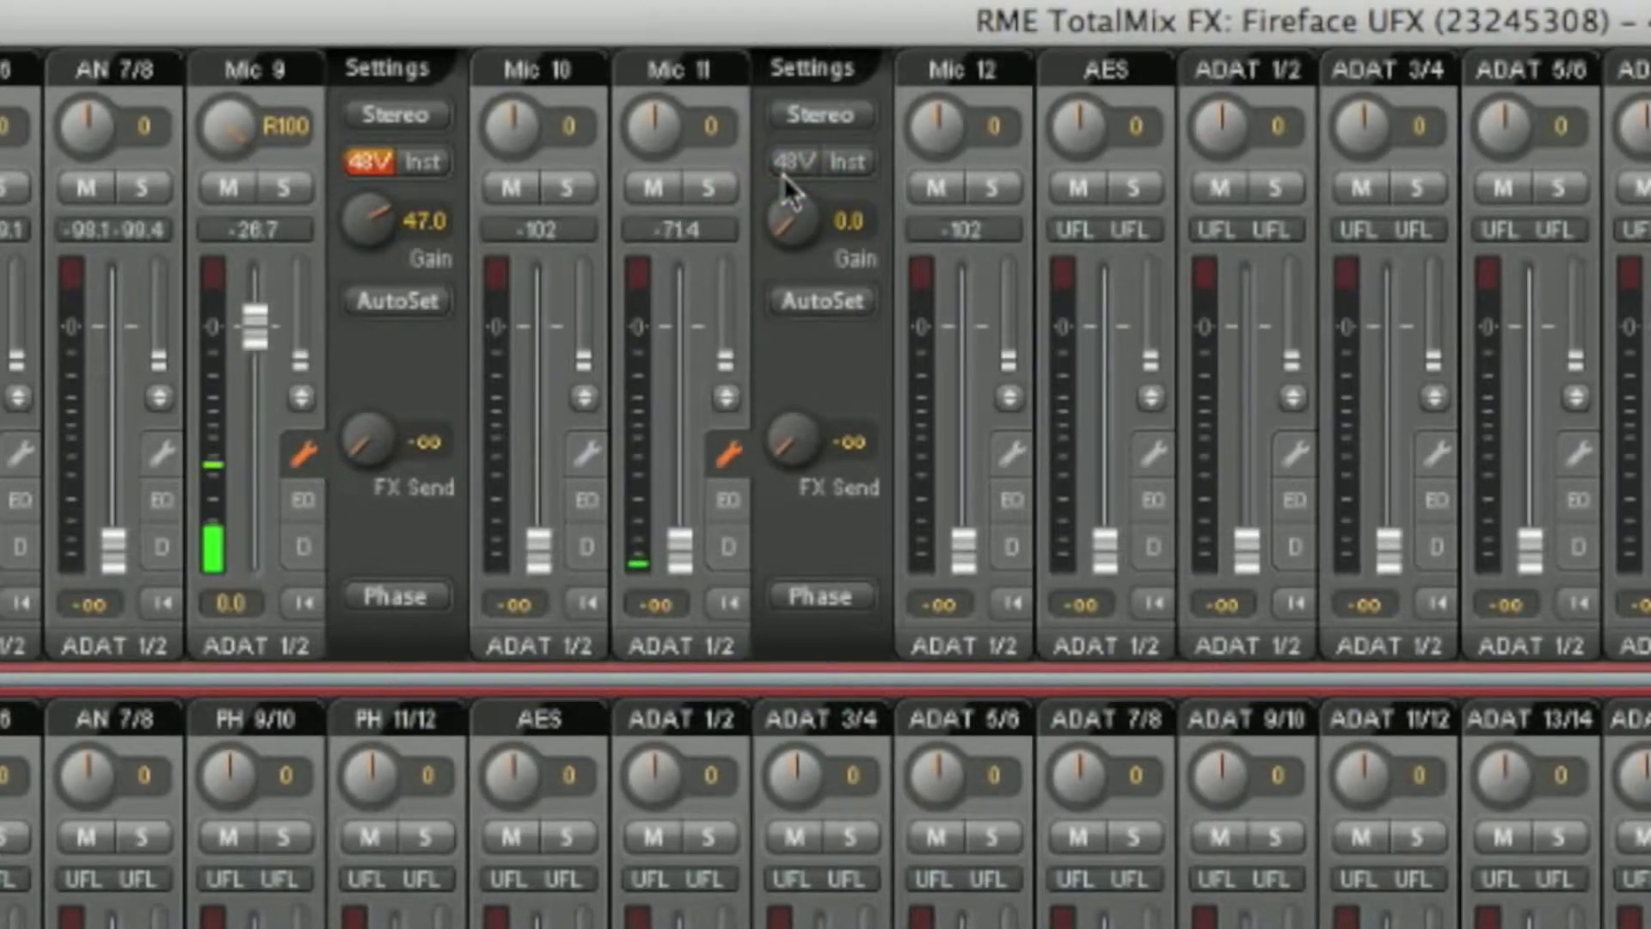
{"action": "left_click", "coordinate": [838, 168]}
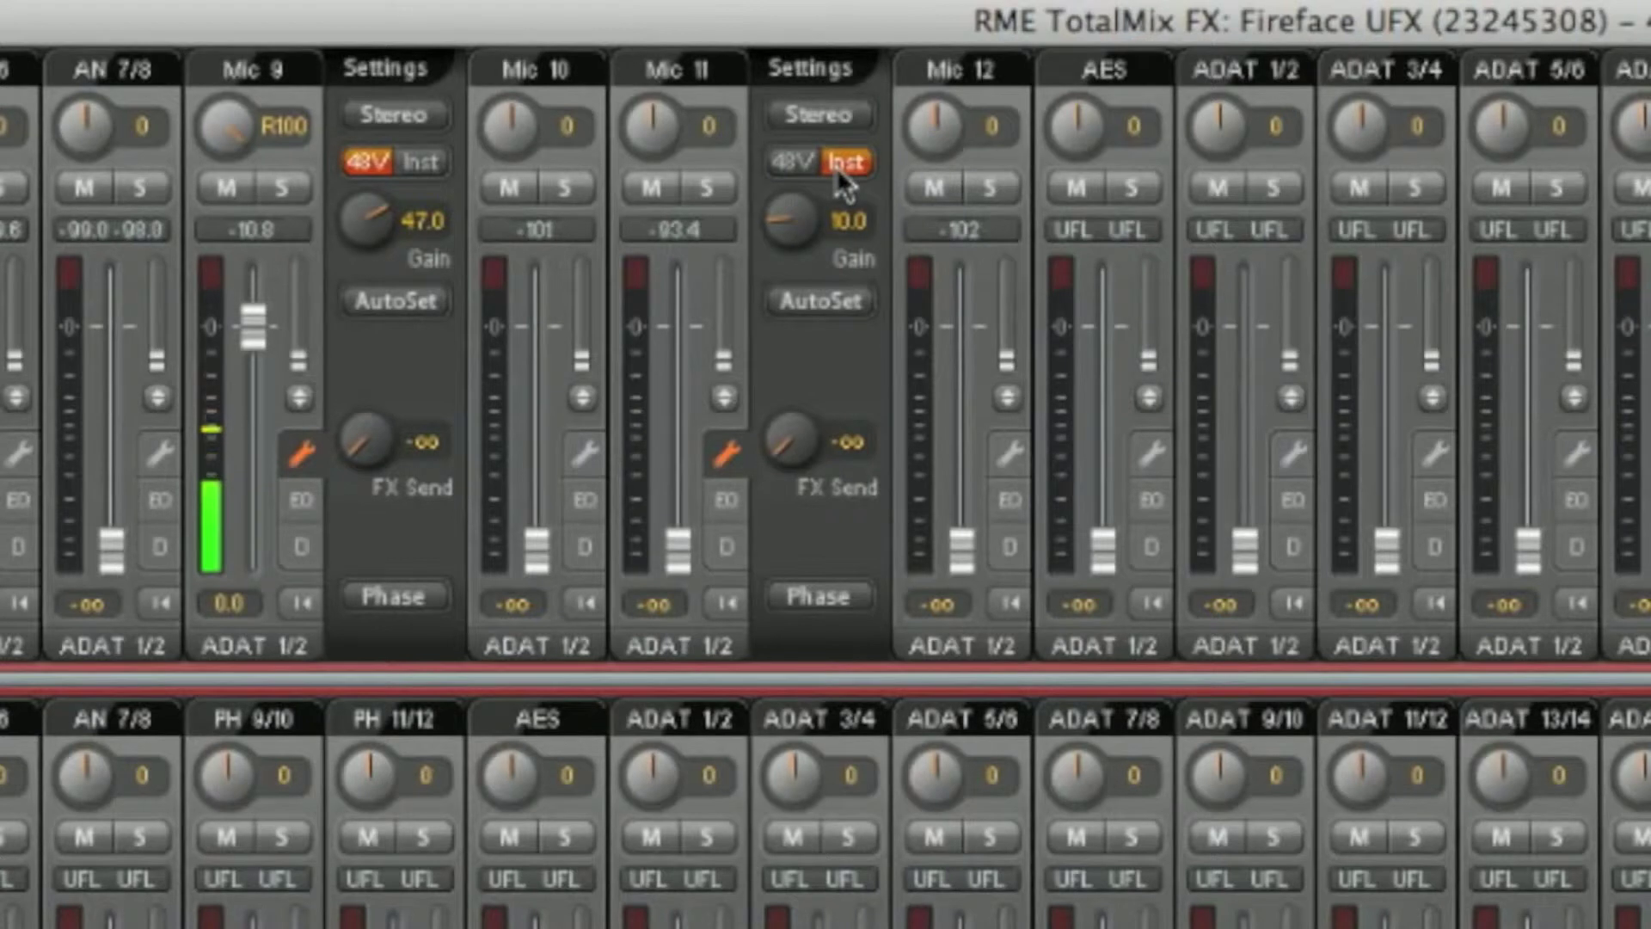
- Turn off Mic 11's instrument input and leave its gain at 0.0
{"action": "left_click", "coordinate": [839, 168]}
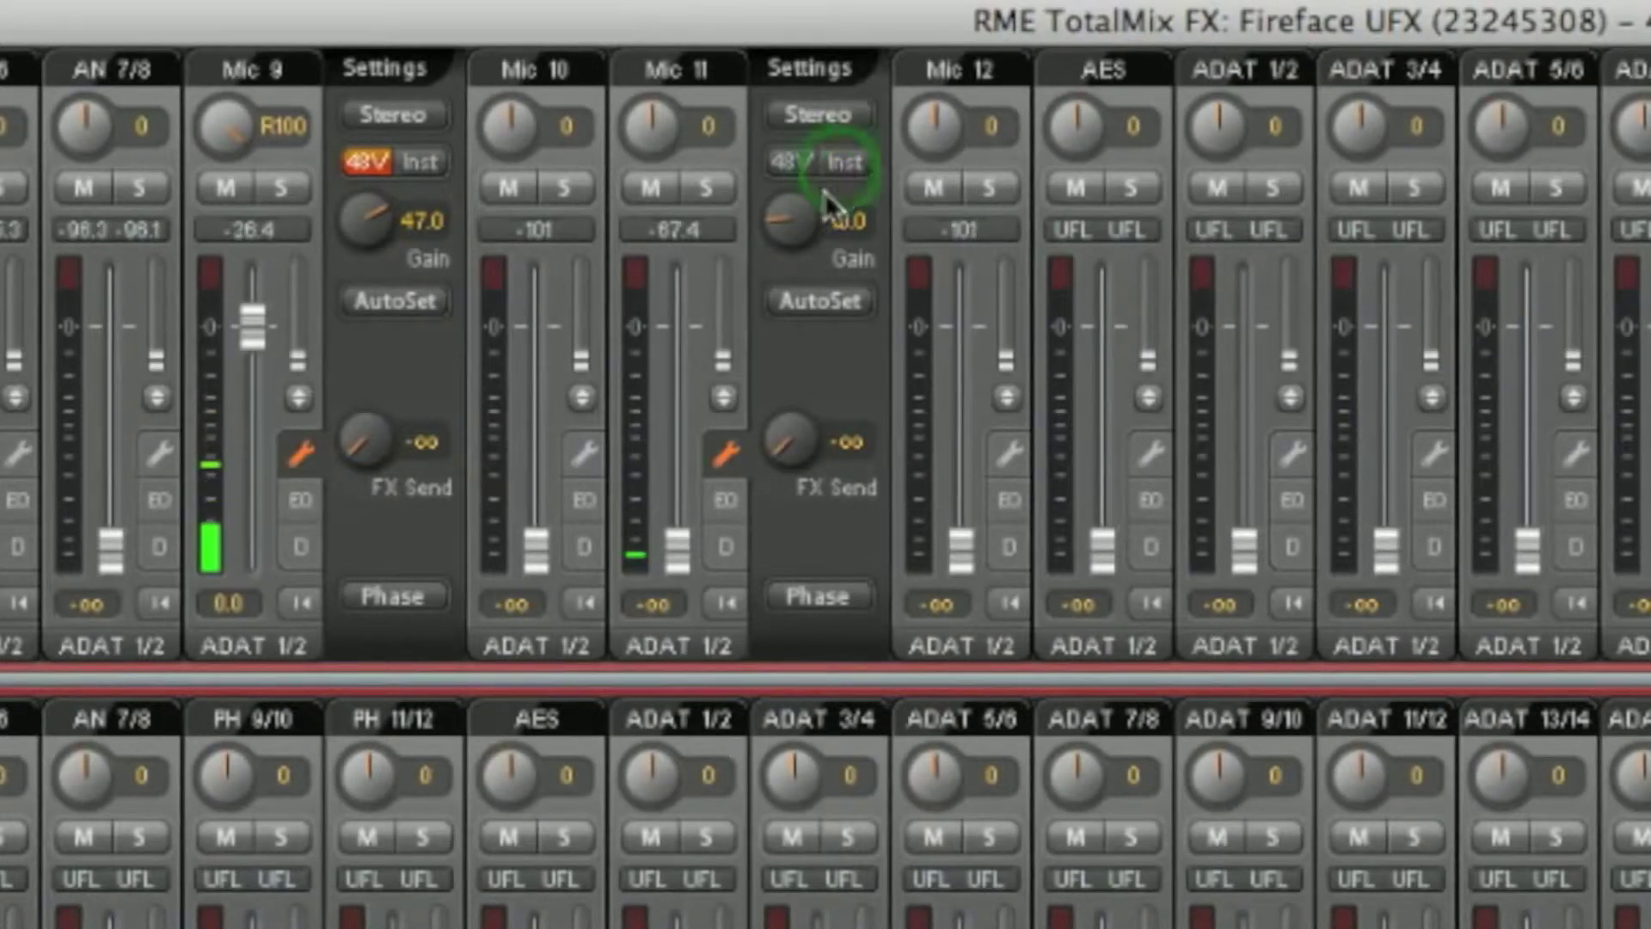
{"action": "left_click", "coordinate": [791, 227]}
{"action": "mouse_move", "coordinate": [791, 224]}
{"action": "left_mouse_down"}
{"action": "mouse_move", "coordinate": [791, 102]}
{"action": "mouse_move", "coordinate": [791, 240]}
{"action": "left_mouse_up"}
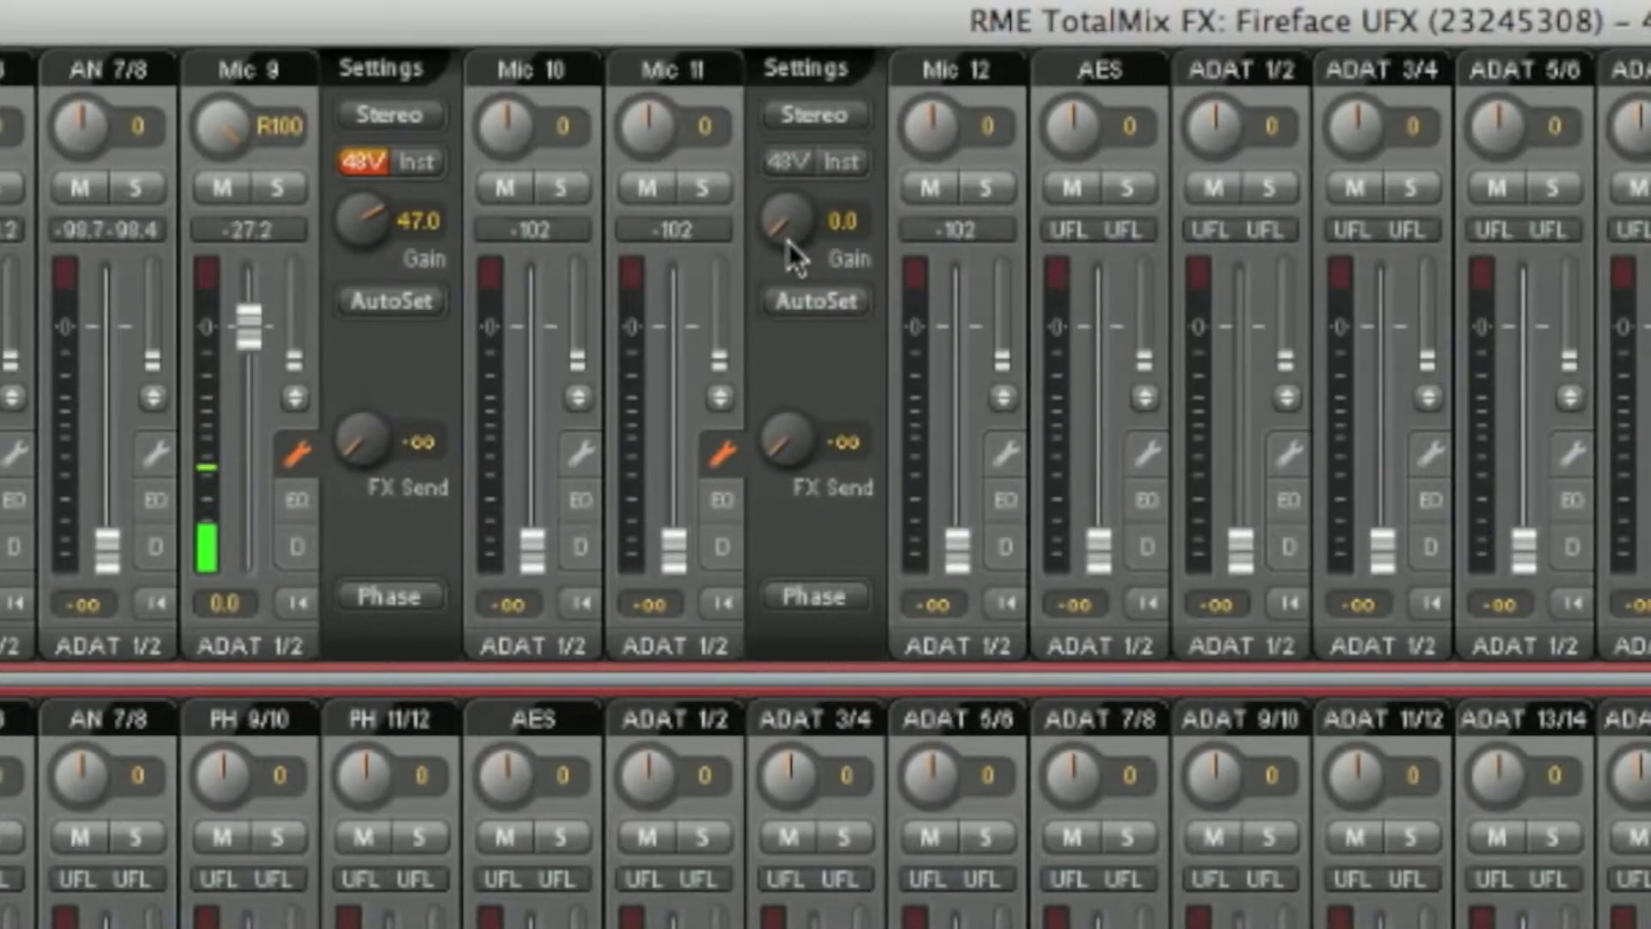
- Leave Mic 11's phase not inverted and its FX send at -oo
{"action": "left_click", "coordinate": [793, 592]}
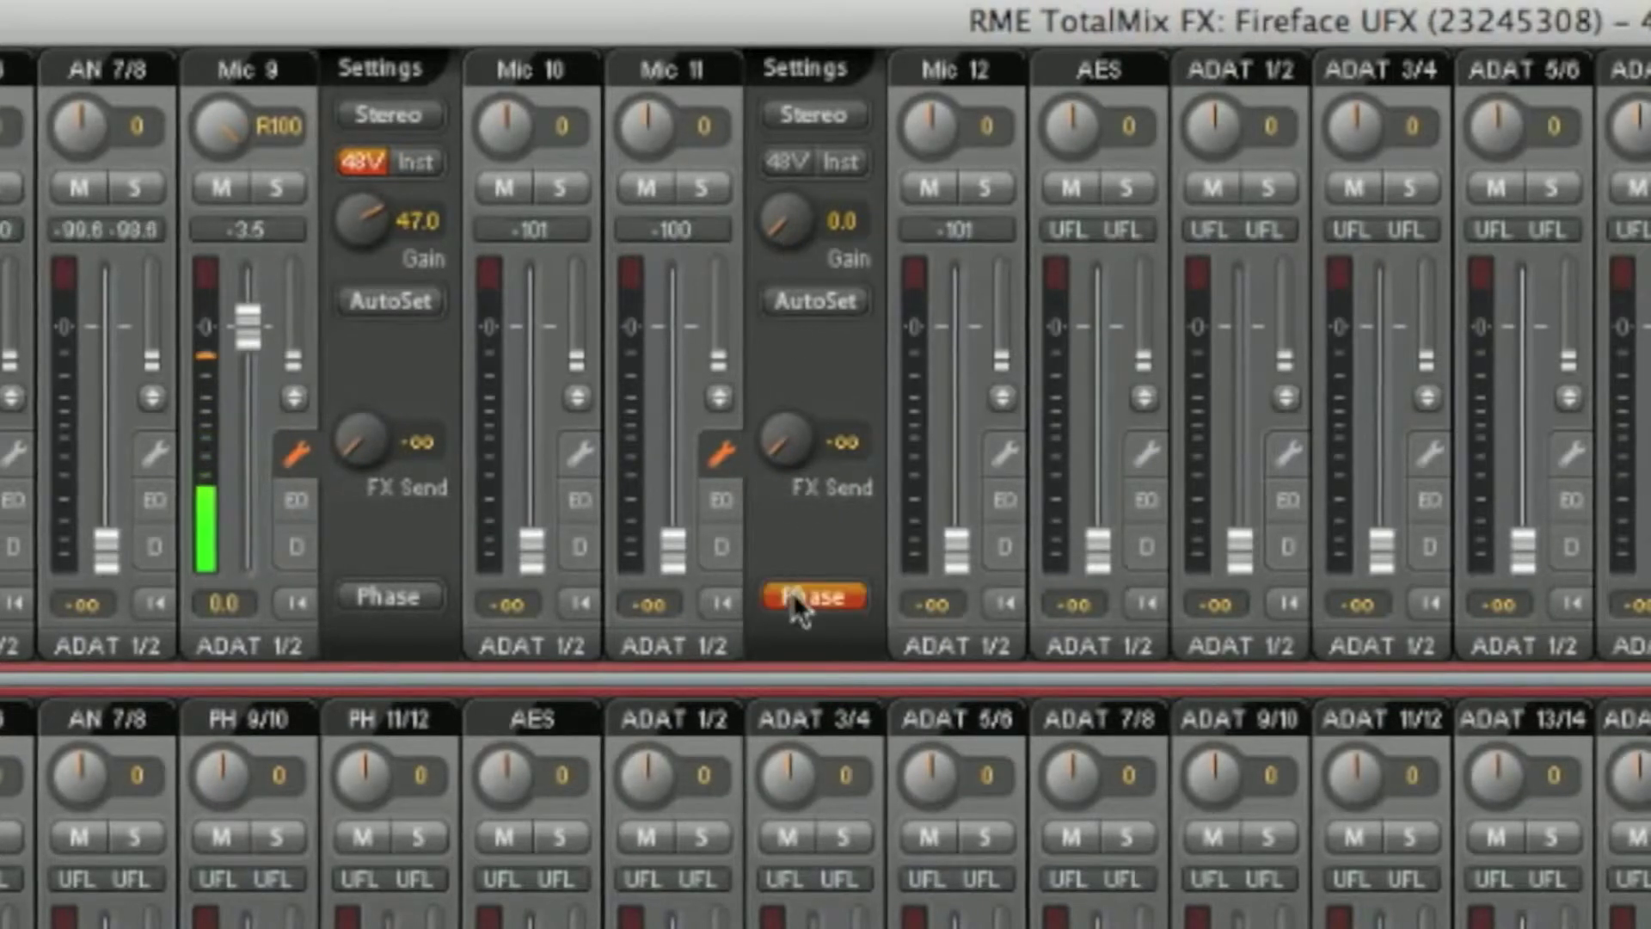
{"action": "left_click", "coordinate": [792, 591]}
{"action": "left_click", "coordinate": [792, 591]}
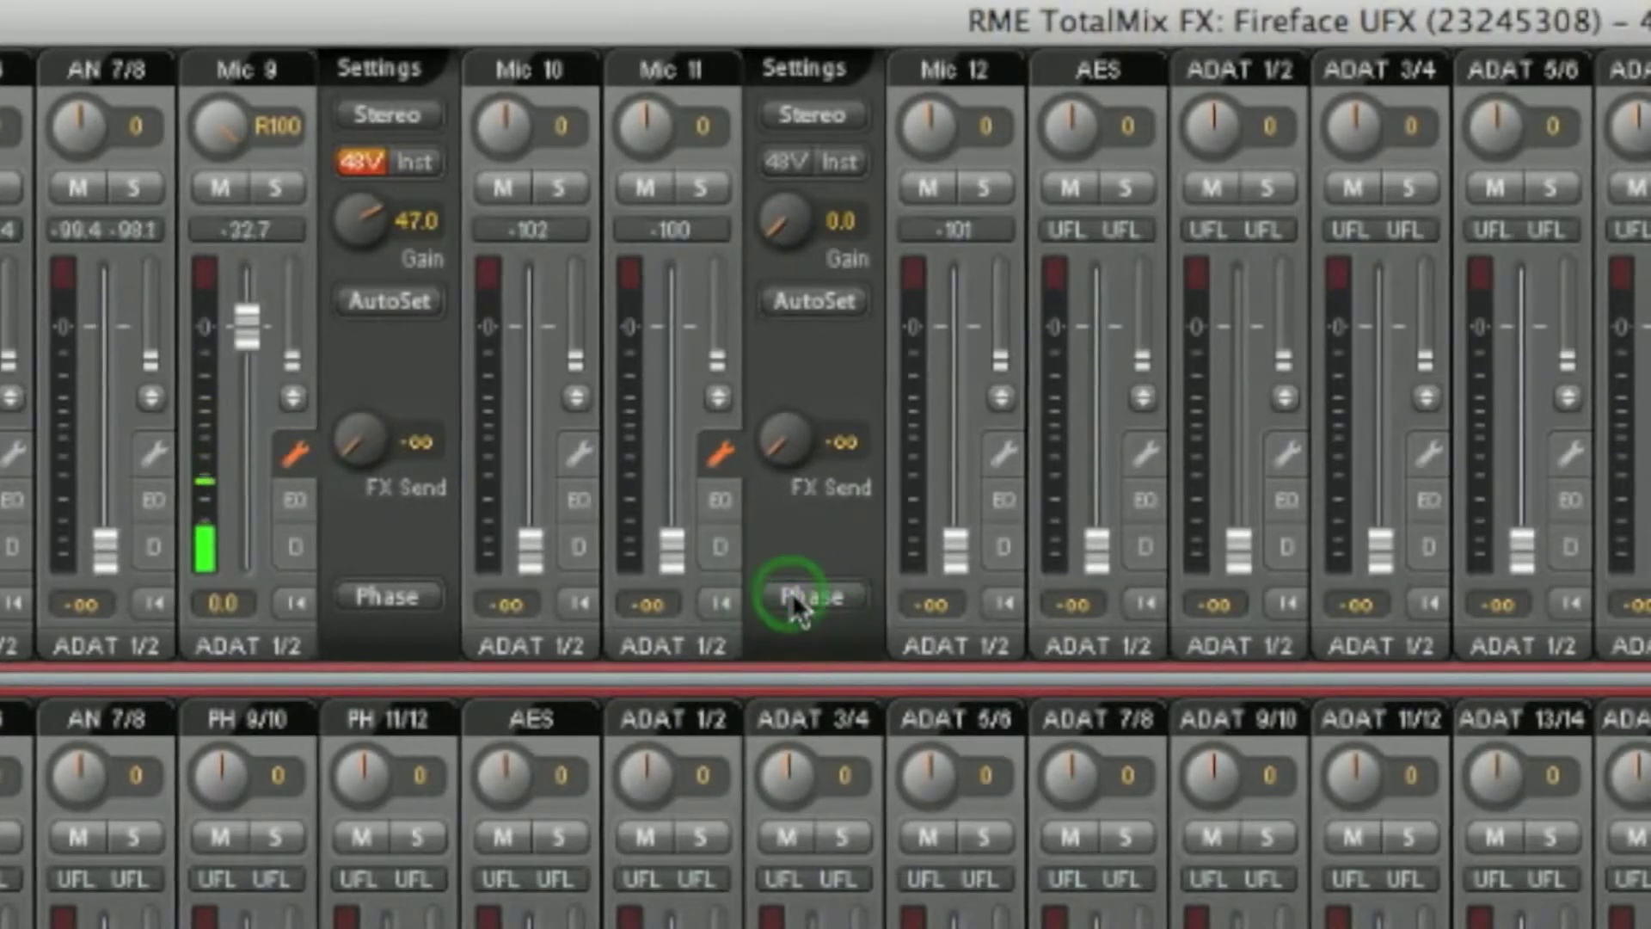
{"action": "left_click", "coordinate": [792, 592]}
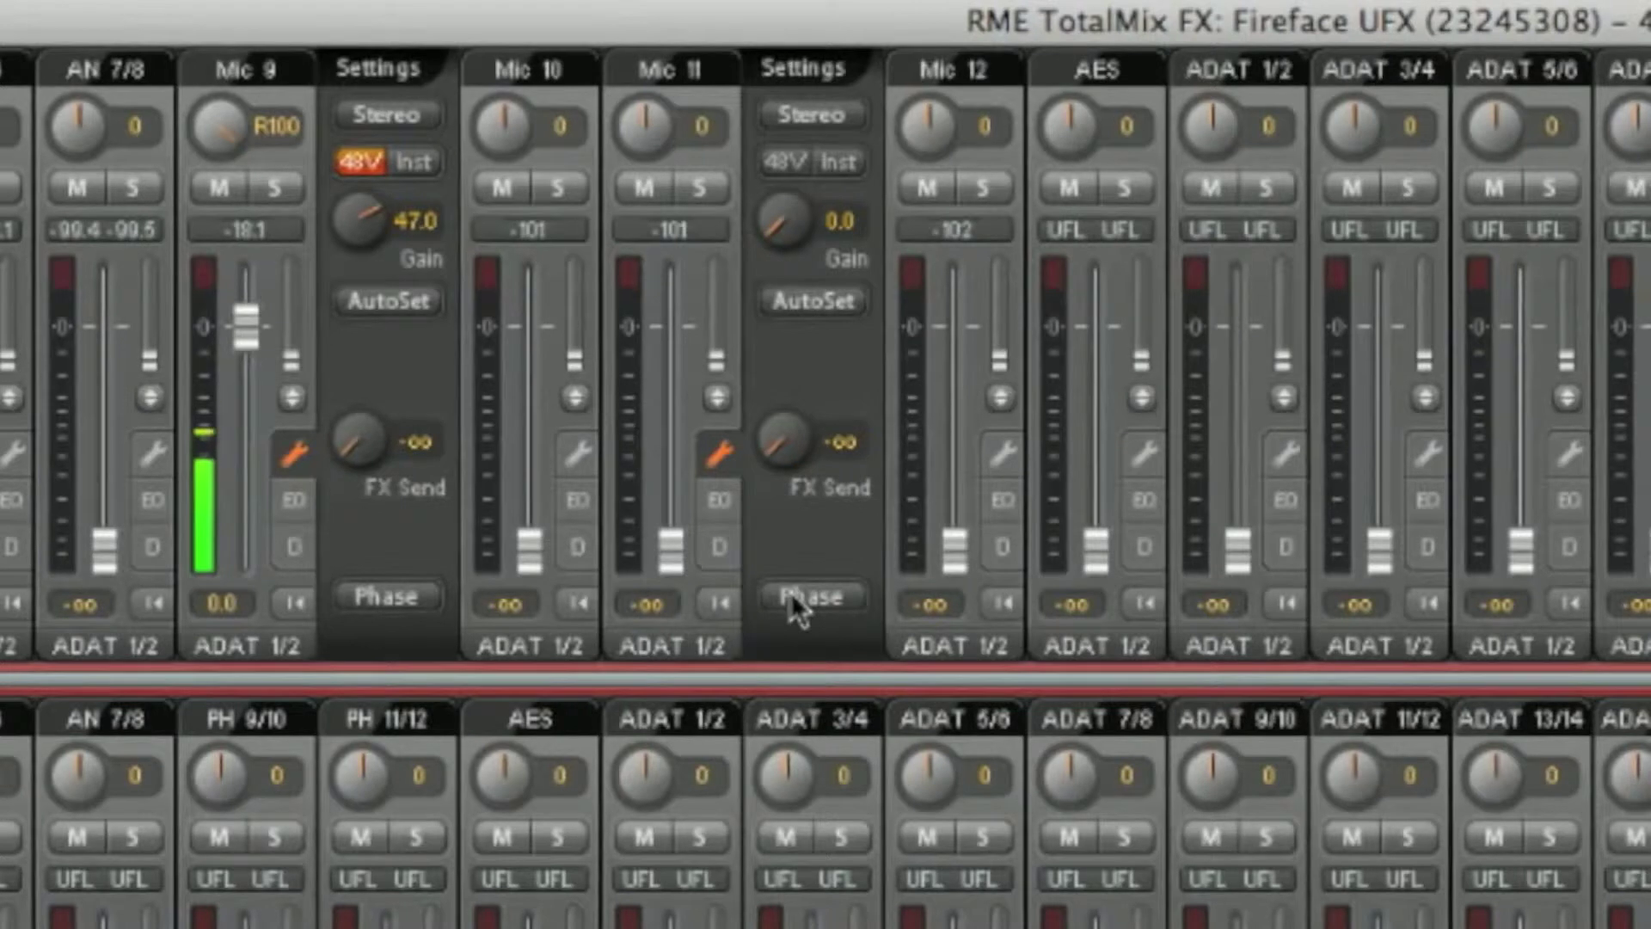
{"action": "mouse_move", "coordinate": [780, 463]}
{"action": "left_mouse_down"}
{"action": "mouse_move", "coordinate": [772, 316]}
{"action": "mouse_move", "coordinate": [768, 455]}
{"action": "left_mouse_up"}
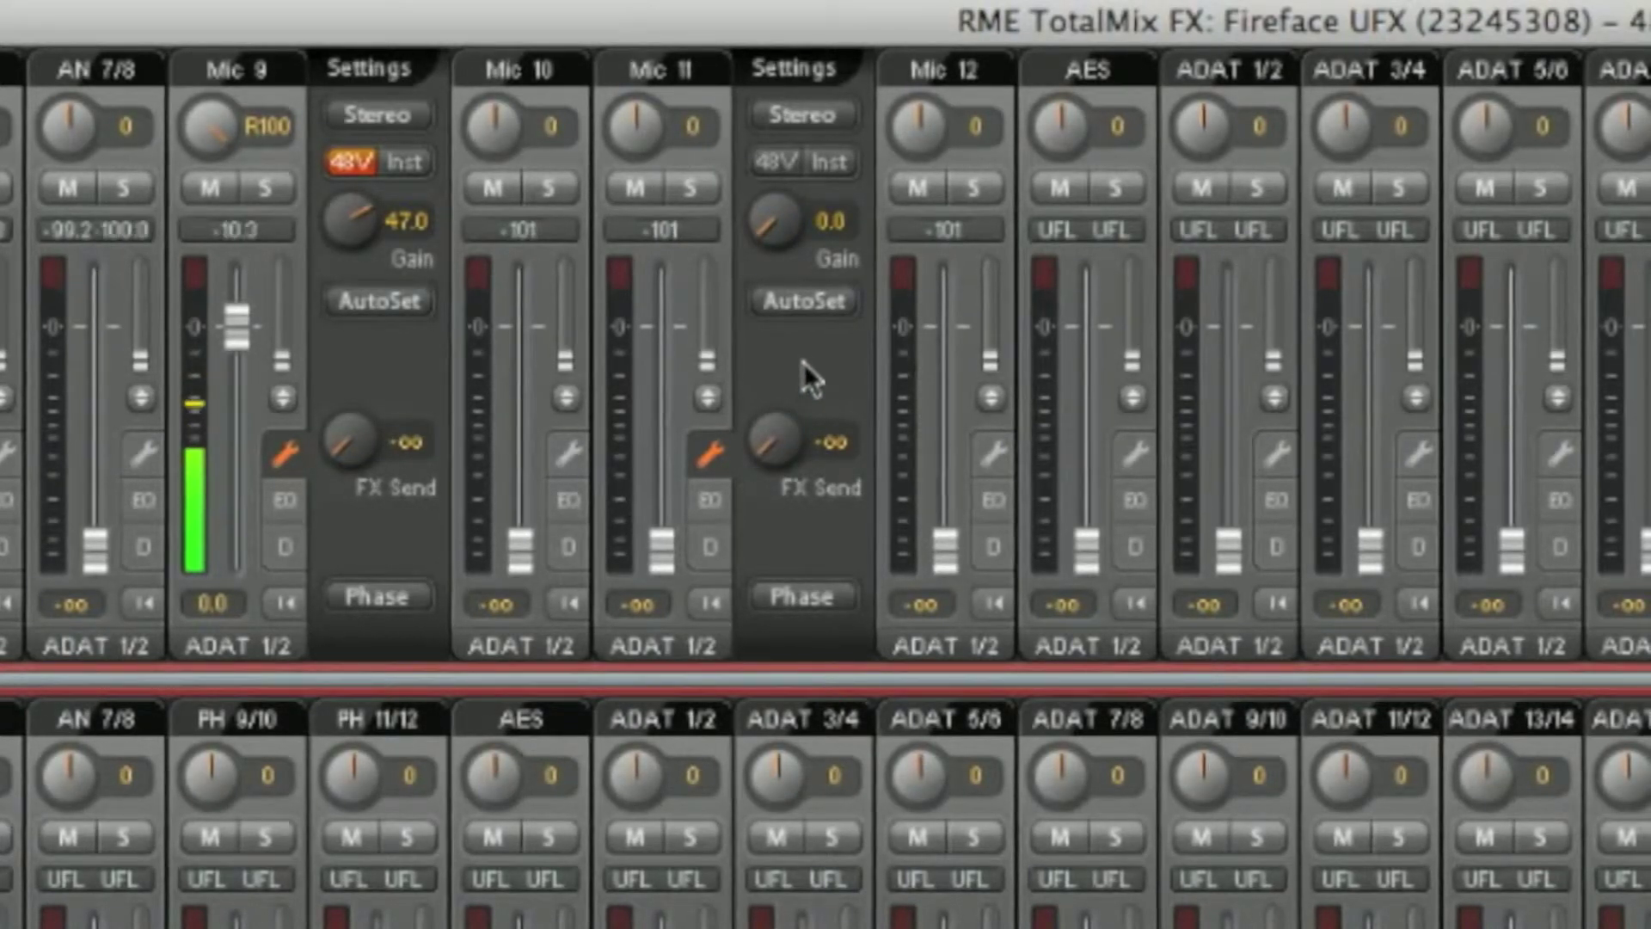
- Link Mic 11 and Mic 12 as stereo Mic 11/12, leaving both gains at 0.0
{"action": "left_click", "coordinate": [787, 115]}
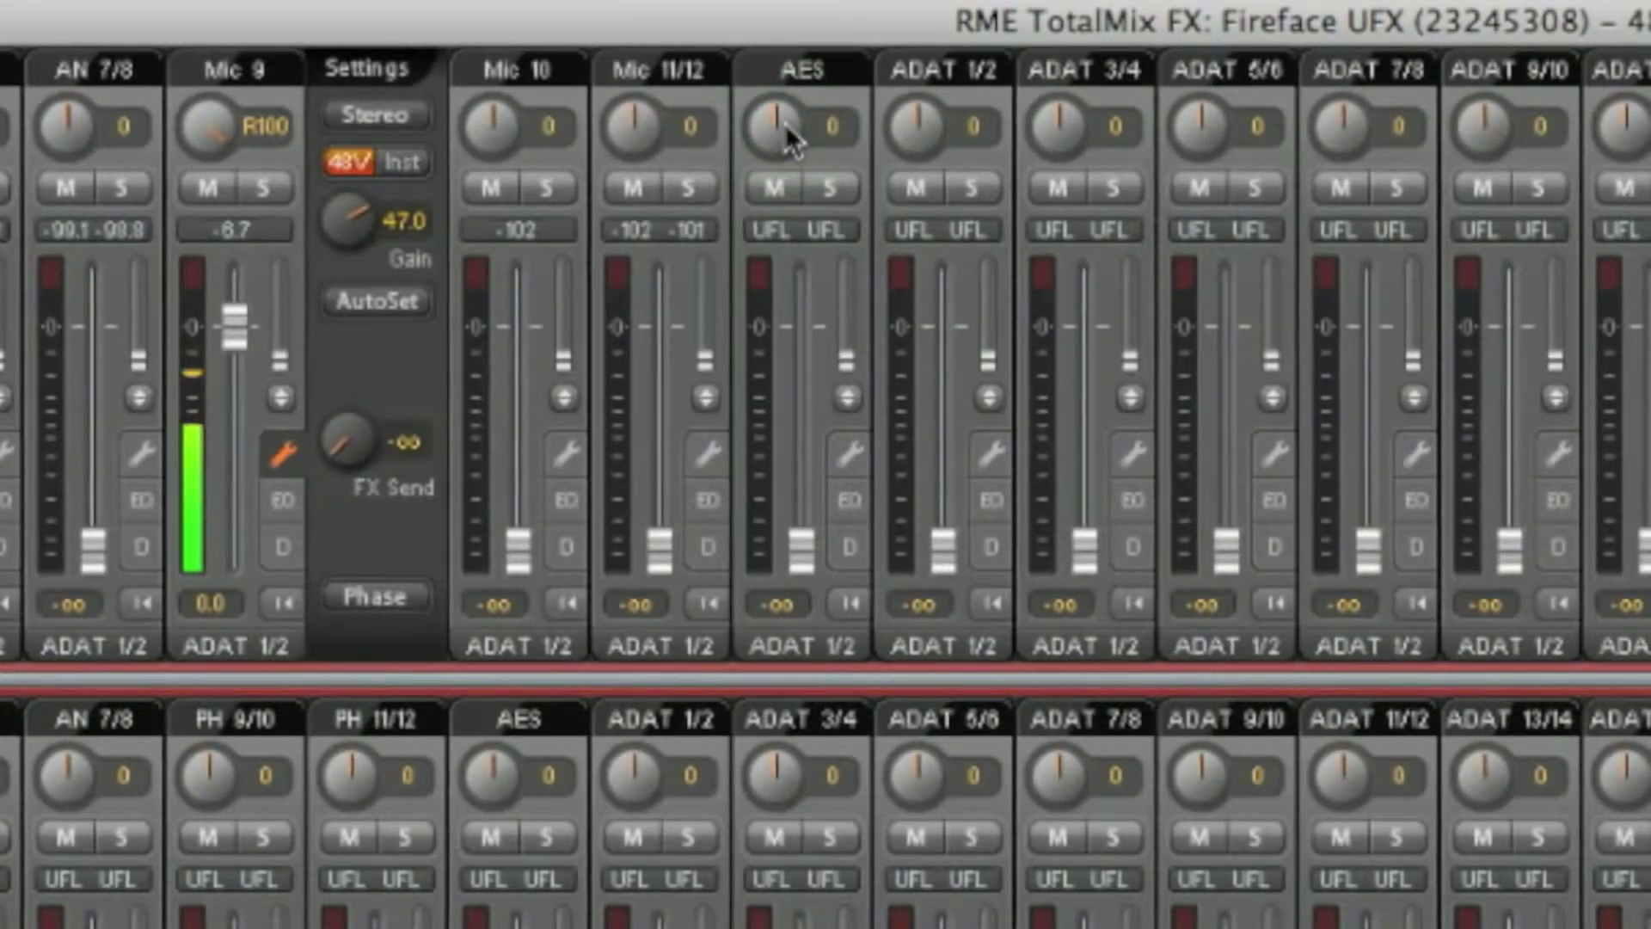
{"action": "left_click", "coordinate": [710, 452]}
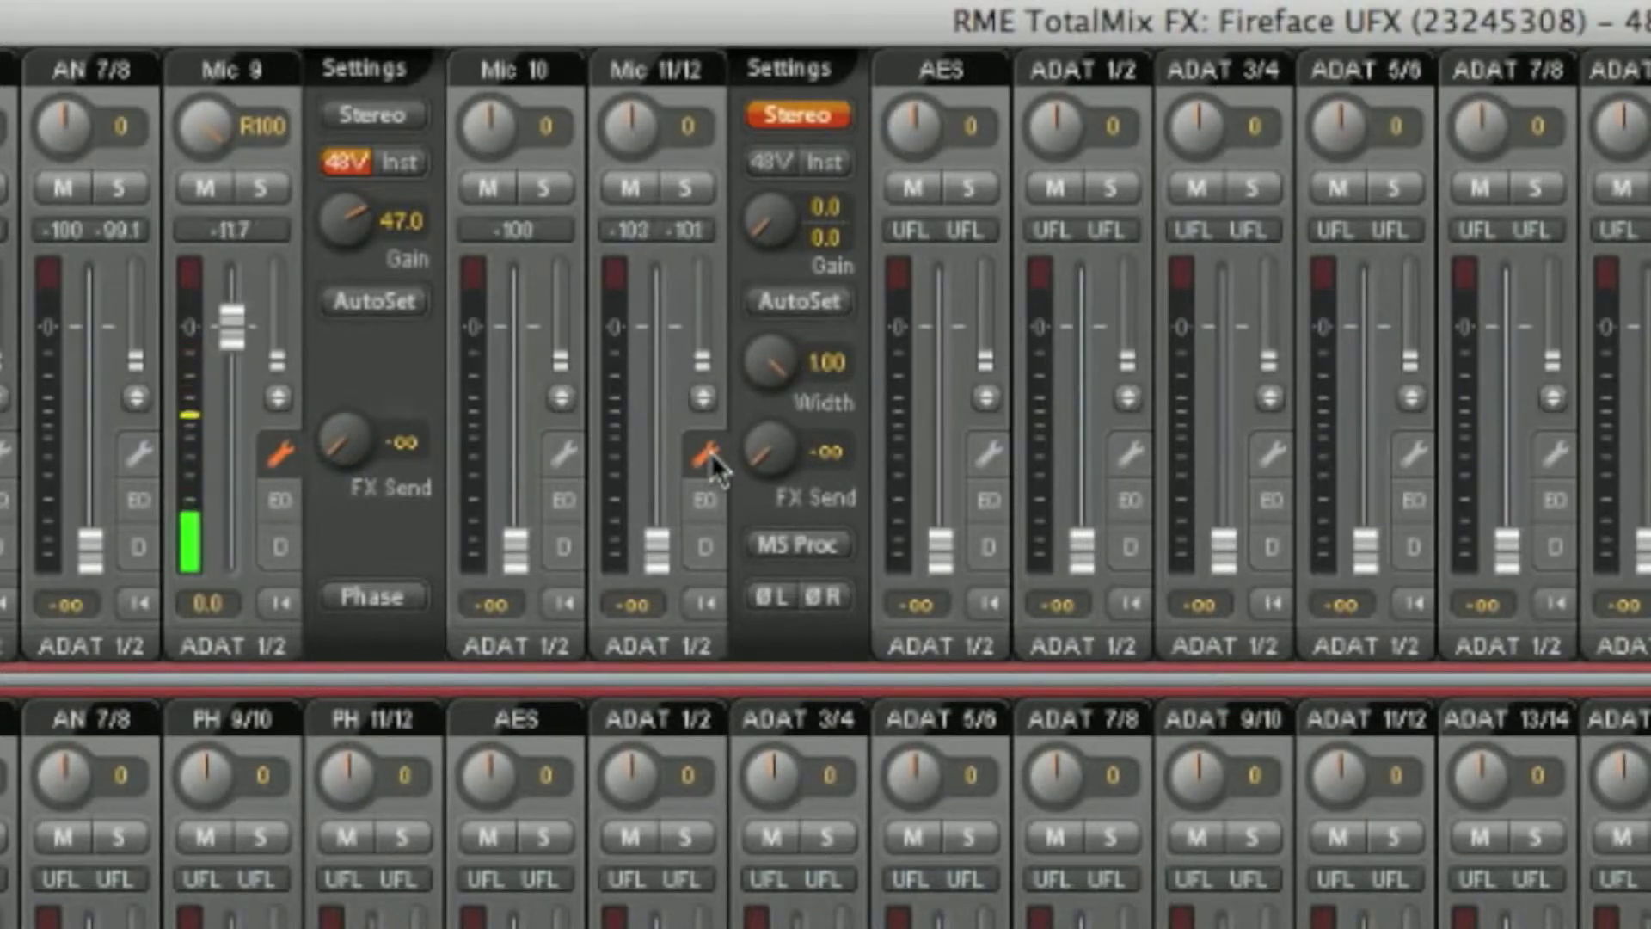
{"action": "mouse_move", "coordinate": [765, 219]}
{"action": "left_mouse_down"}
{"action": "mouse_move", "coordinate": [760, 137]}
{"action": "mouse_move", "coordinate": [768, 249]}
{"action": "left_mouse_up"}
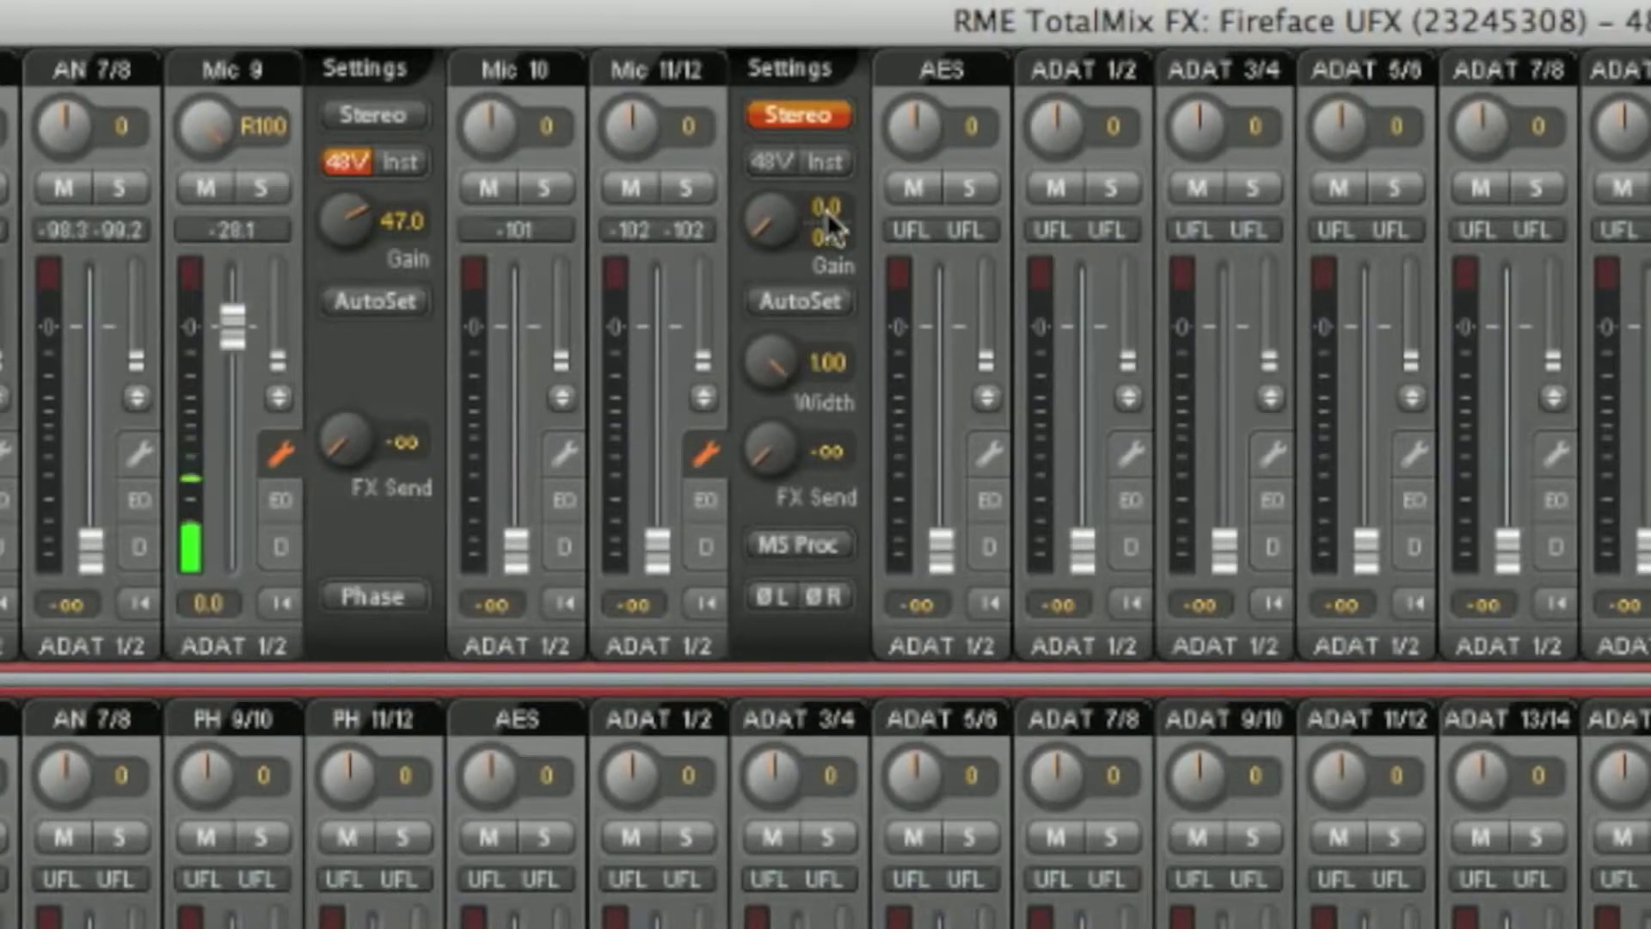
{"action": "left_click_drag", "start_coordinate": [827, 211], "coordinate": [836, 163]}
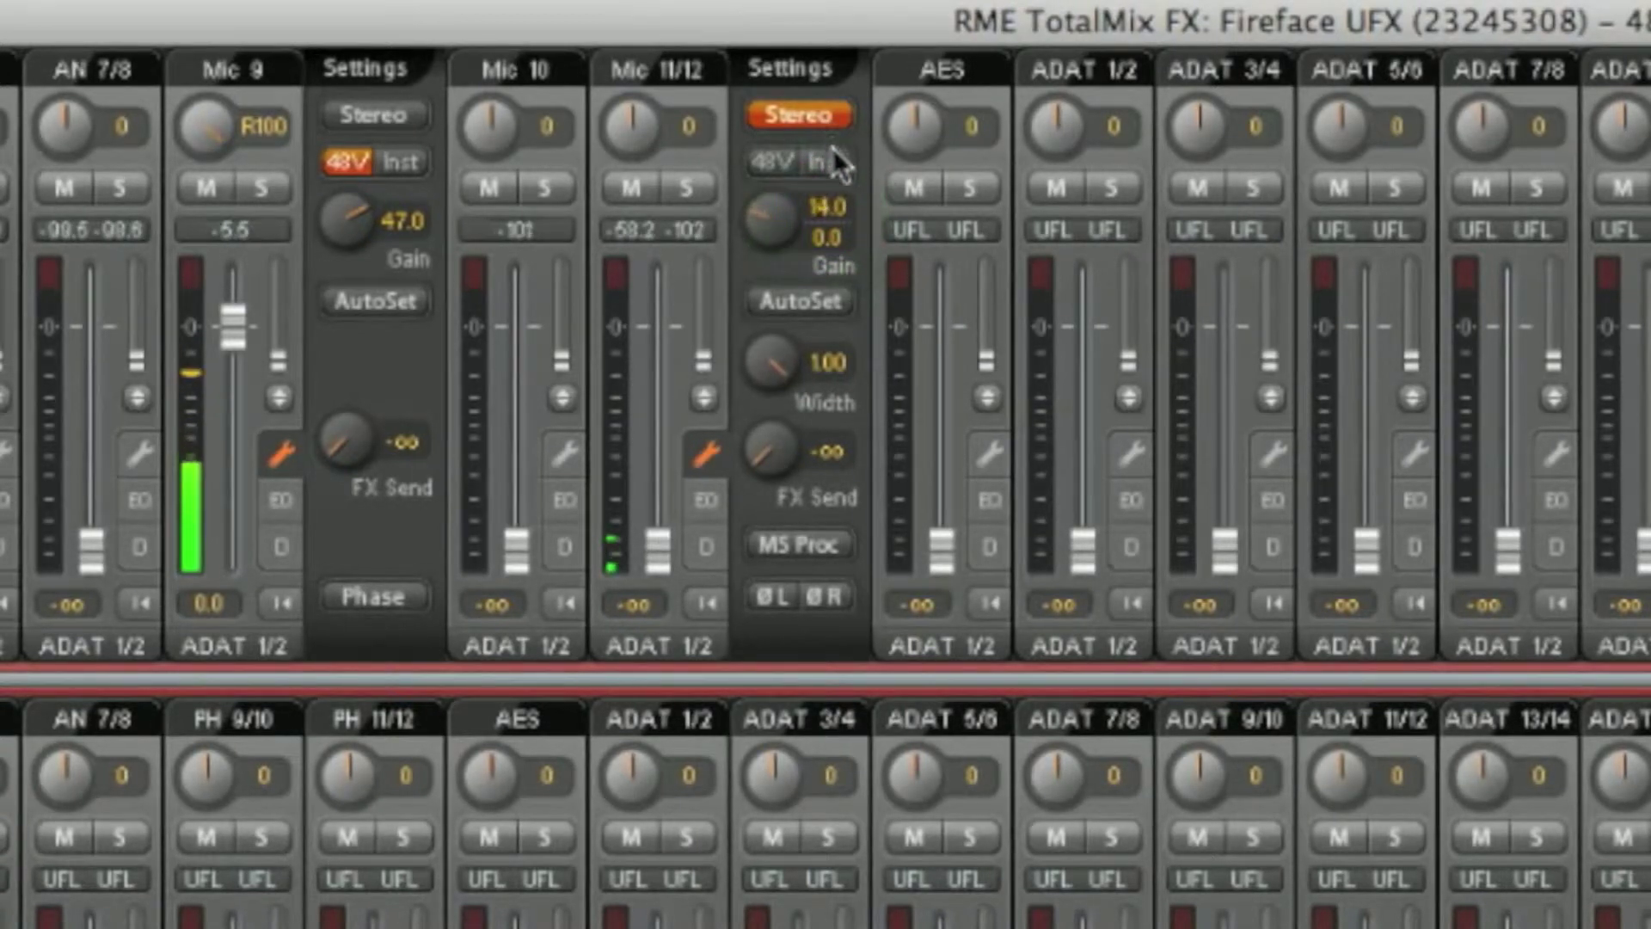
{"action": "left_click", "coordinate": [833, 206], "text": "ctrl"}
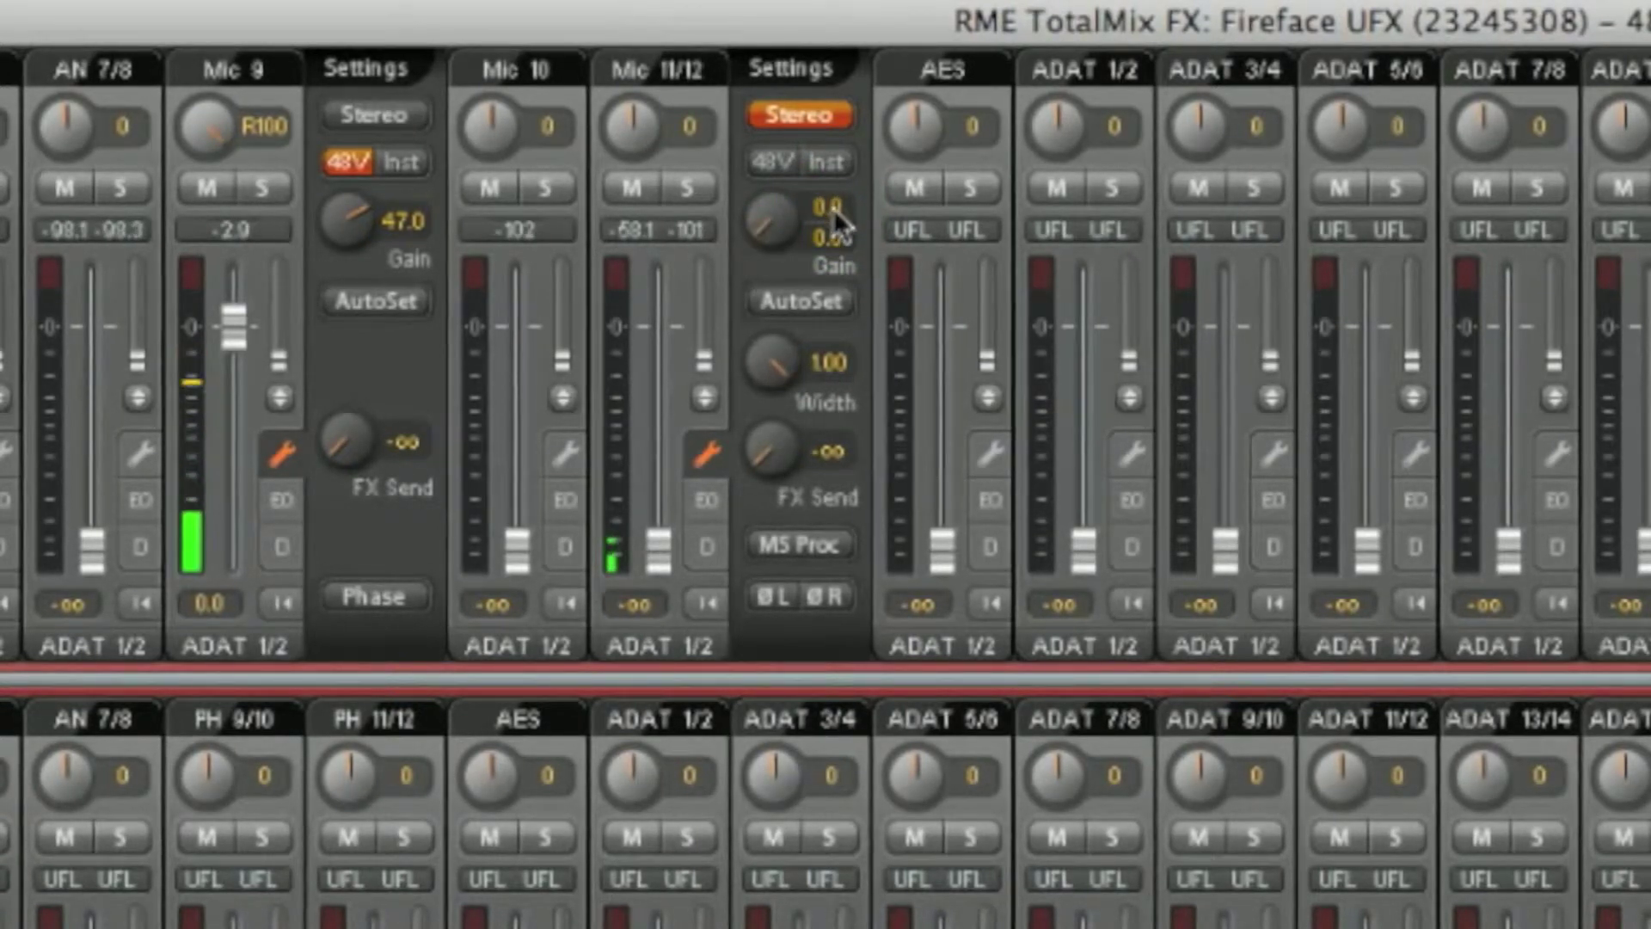
{"action": "mouse_move", "coordinate": [834, 241]}
{"action": "left_mouse_down"}
{"action": "mouse_move", "coordinate": [835, 115]}
{"action": "mouse_move", "coordinate": [834, 249]}
{"action": "left_mouse_up"}
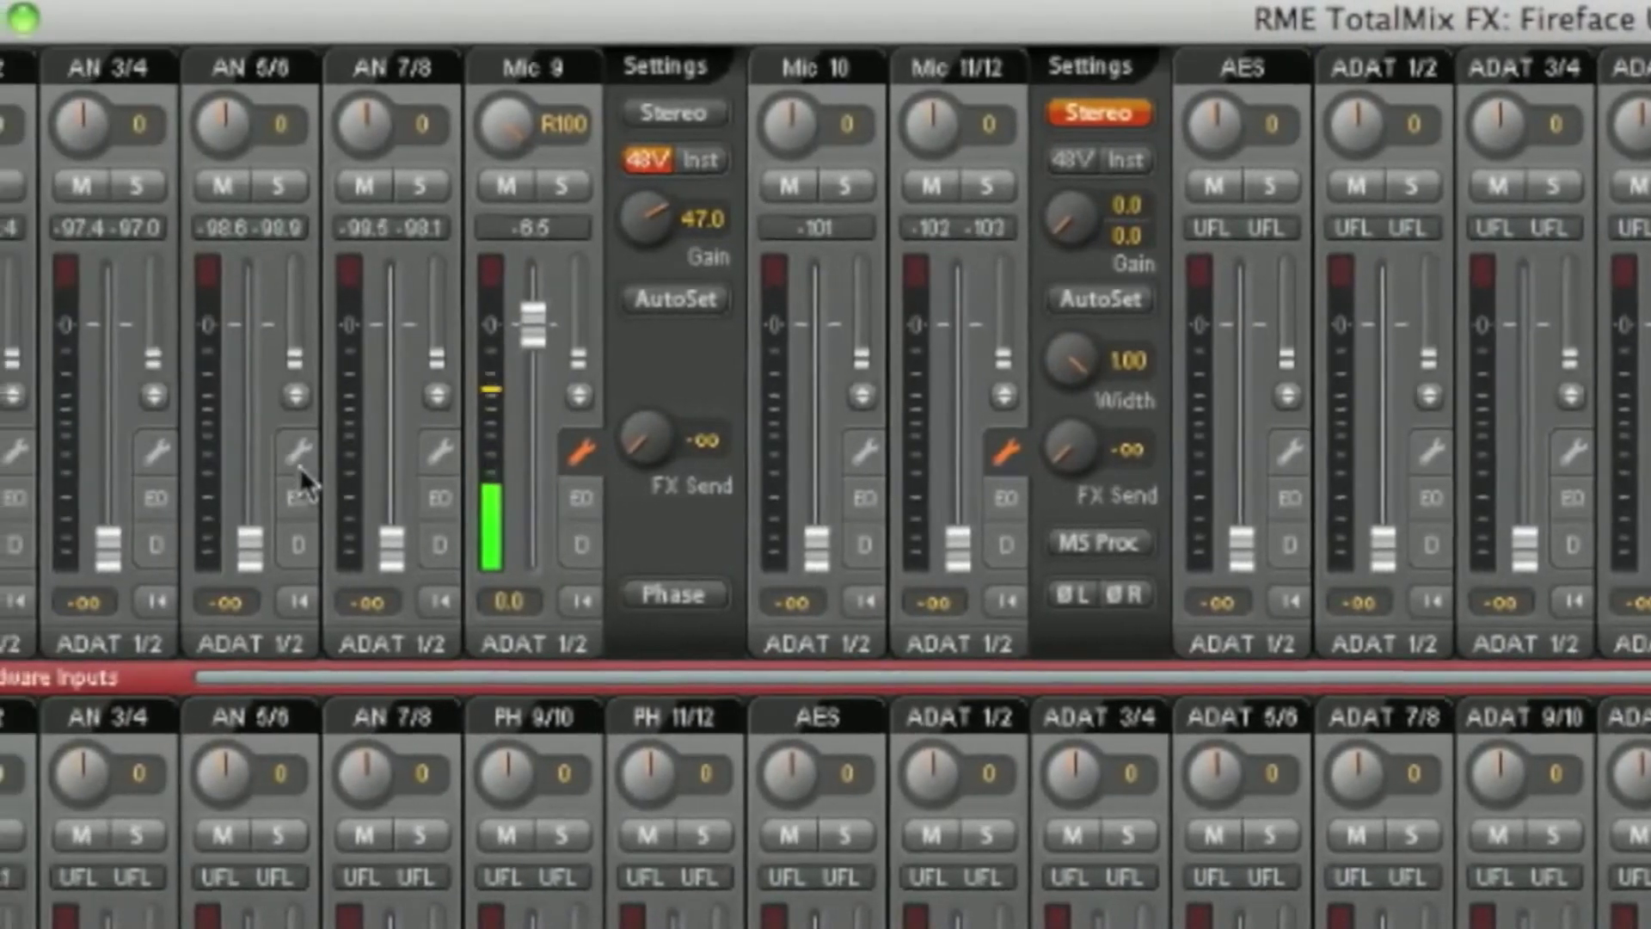
- Open the AN 5/6 channel settings and check its reference level, keeping +4dBu
{"action": "left_click", "coordinate": [159, 453]}
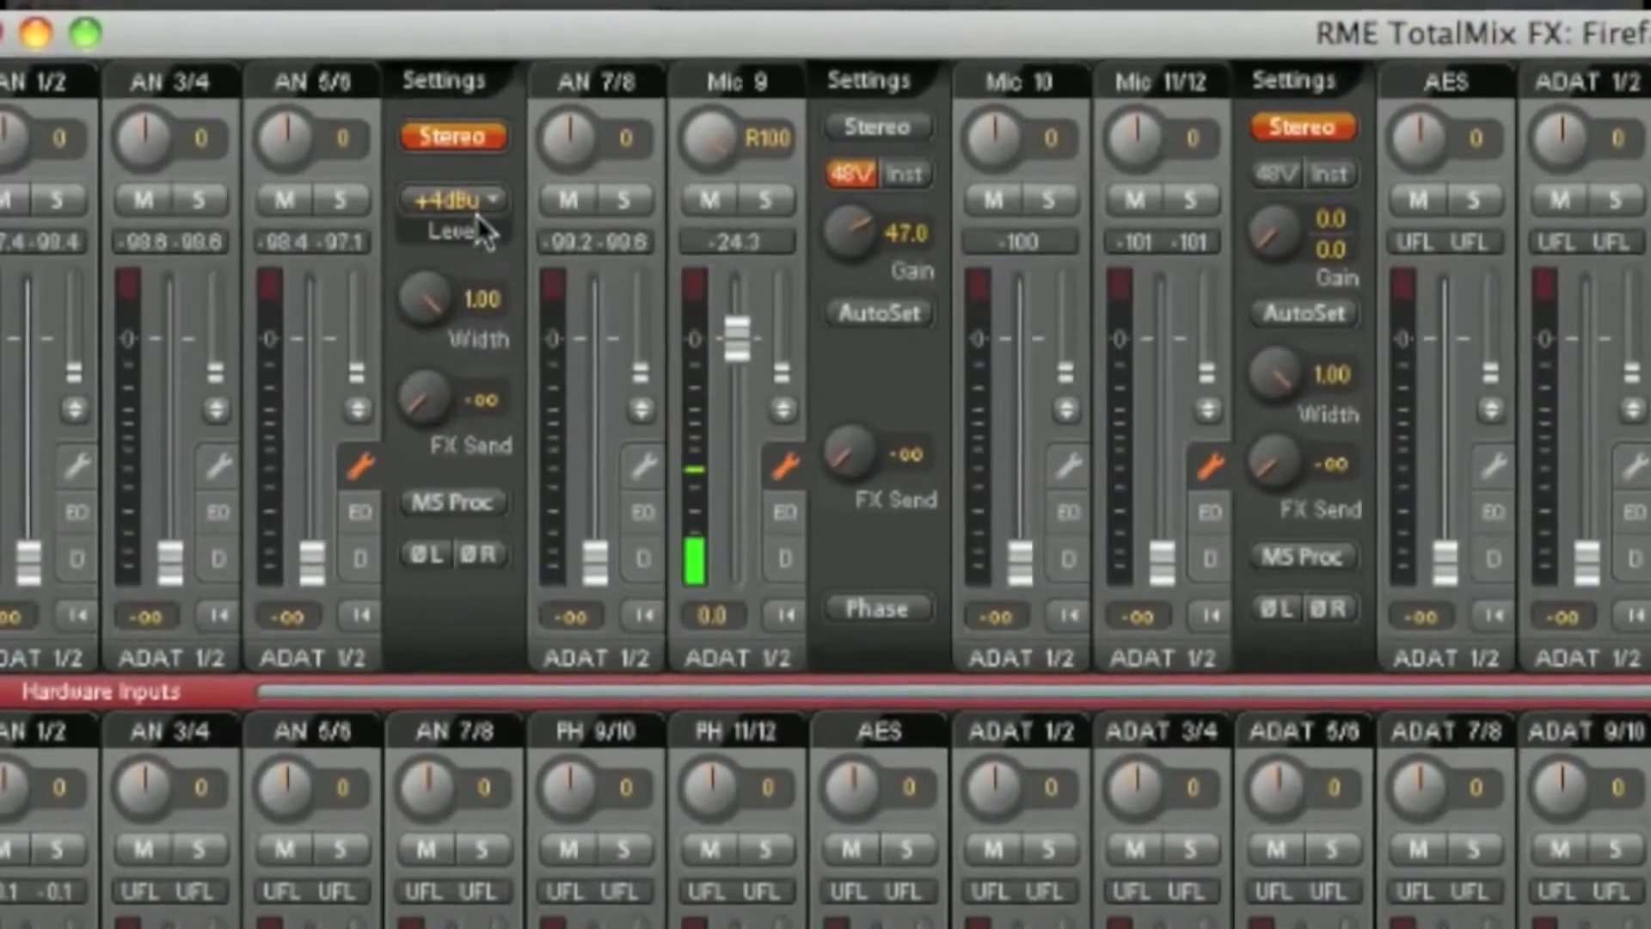
{"action": "left_click", "coordinate": [476, 207]}
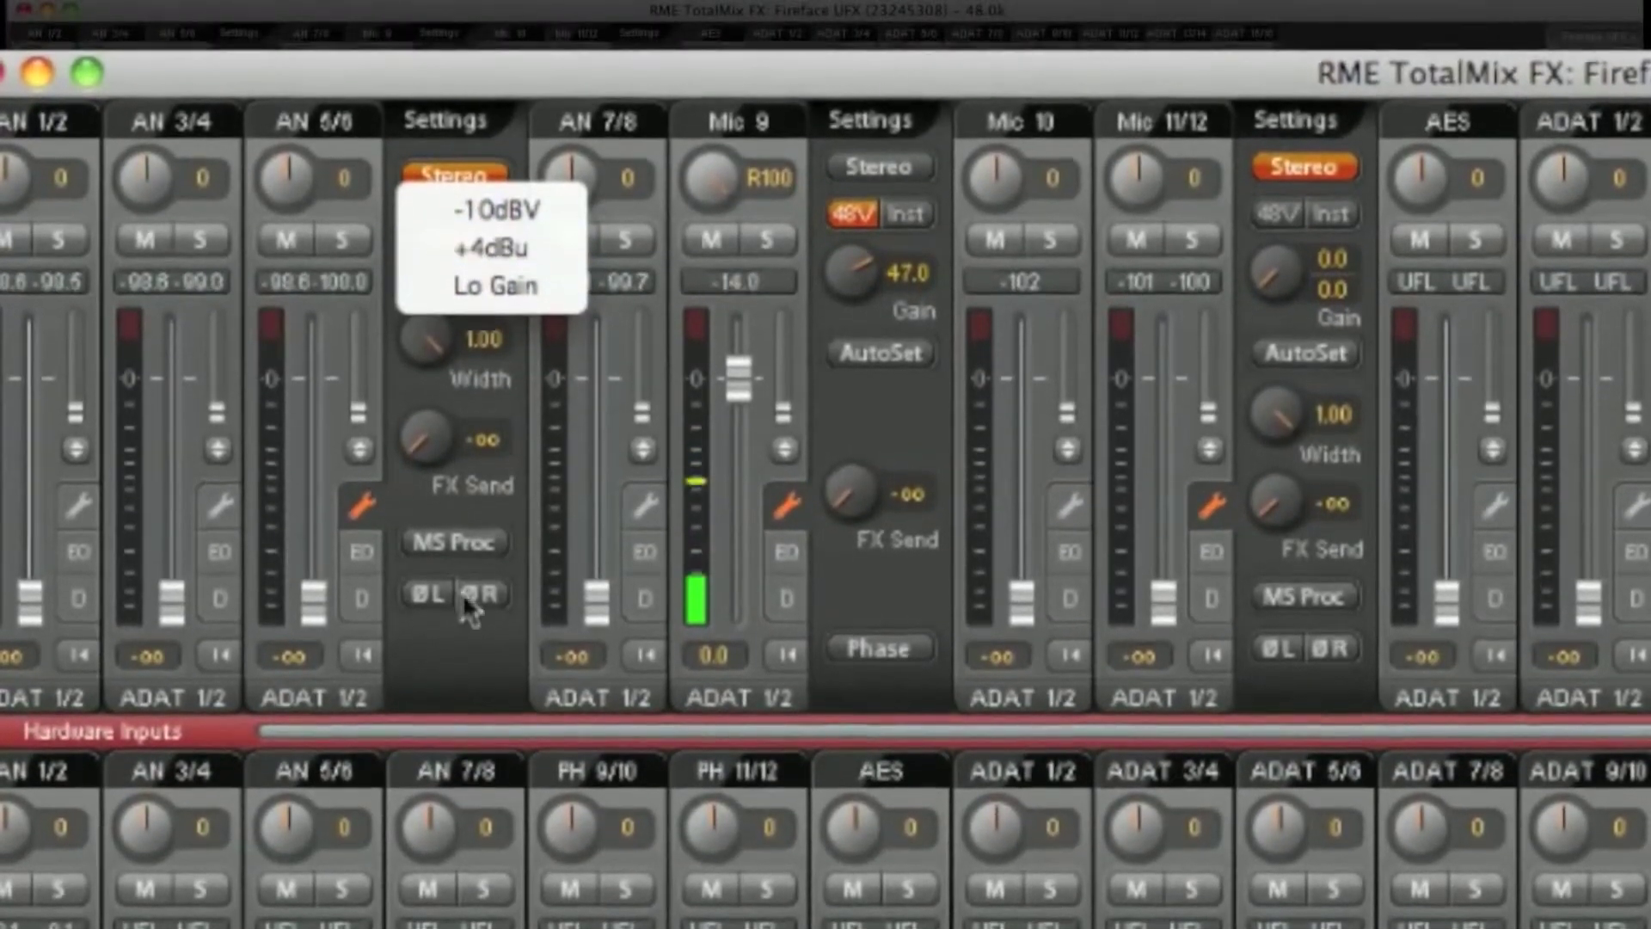
{"action": "left_click", "coordinate": [452, 675]}
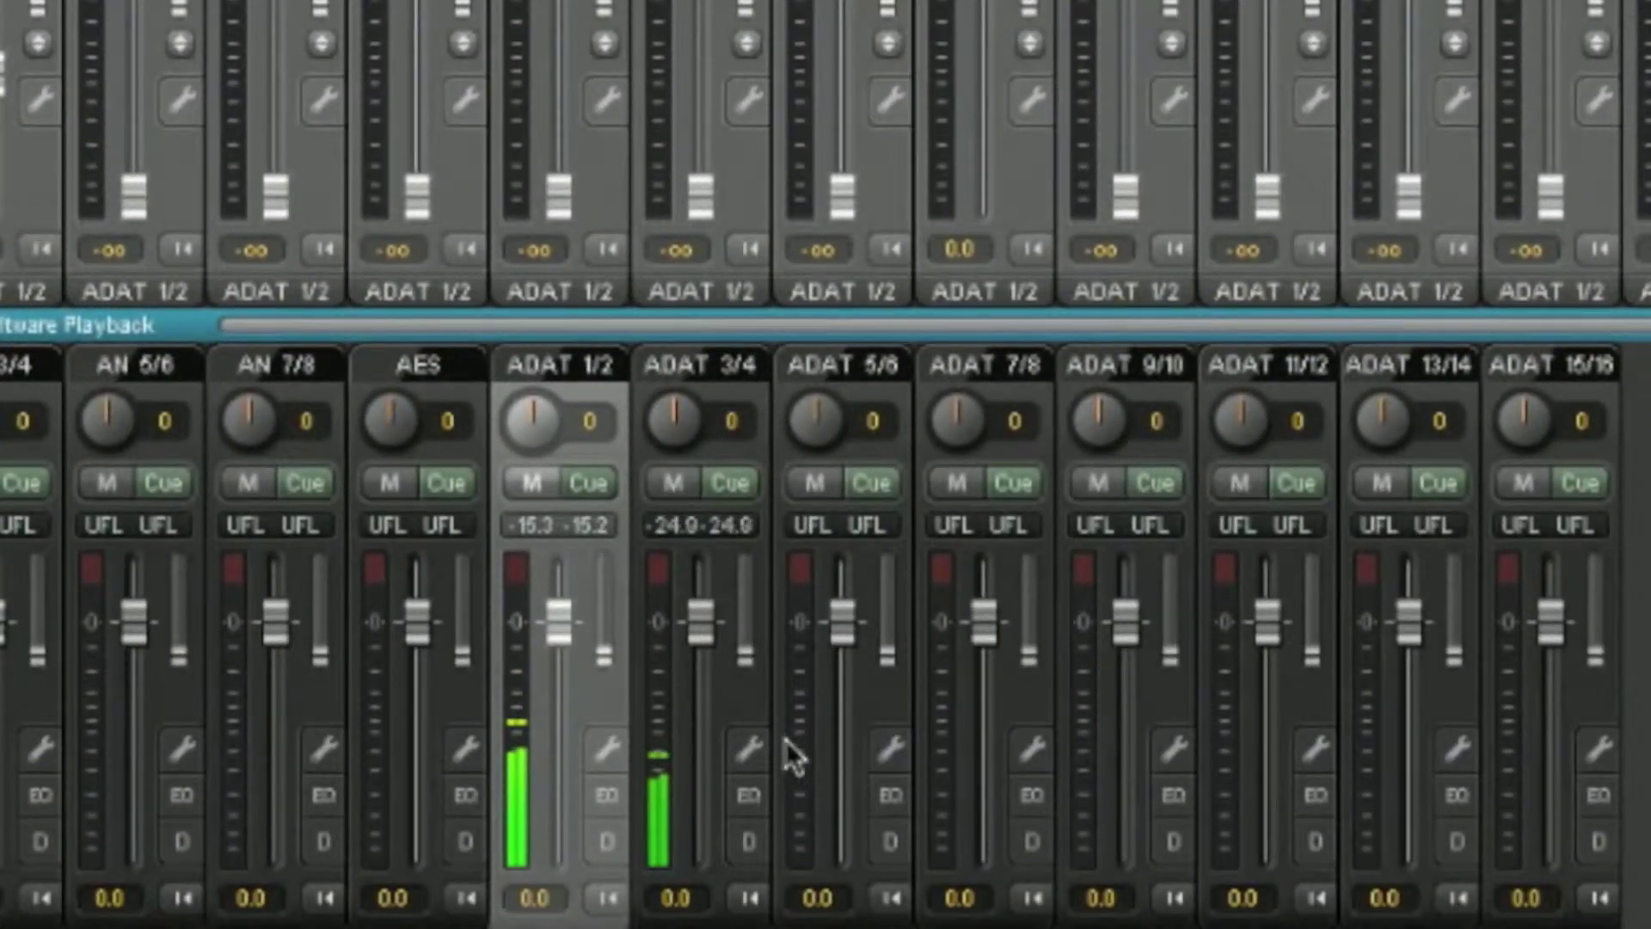
- Select the ADAT 3/4 hardware output, open its settings and toggle Loopback
{"action": "left_click", "coordinate": [749, 750]}
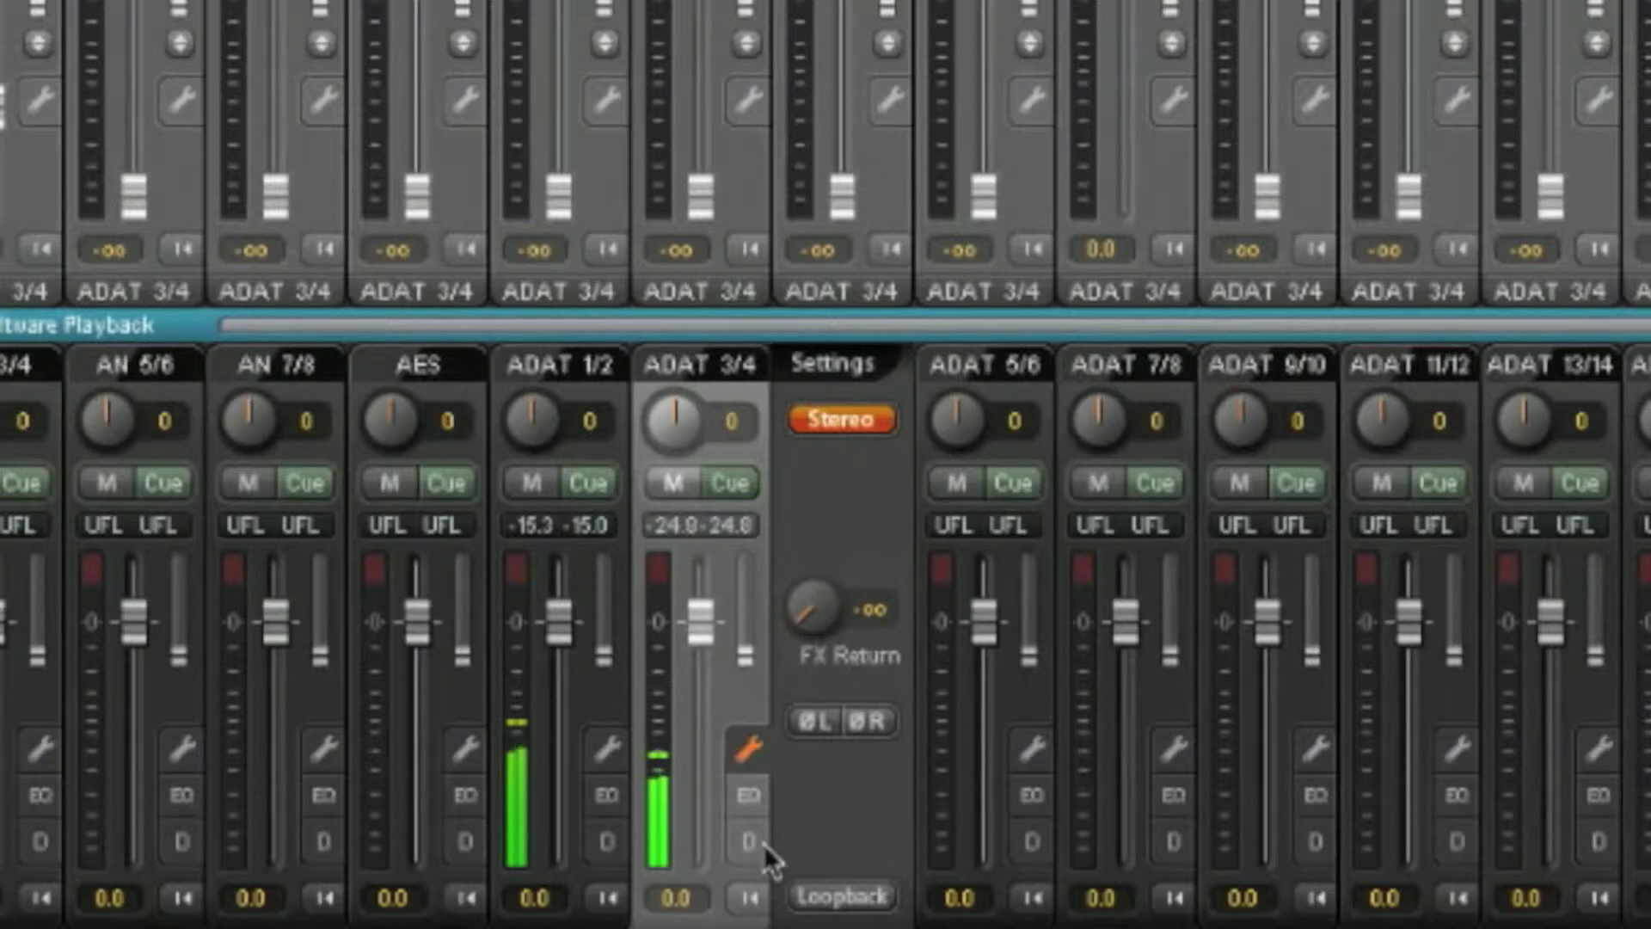
{"action": "left_click", "coordinate": [840, 899]}
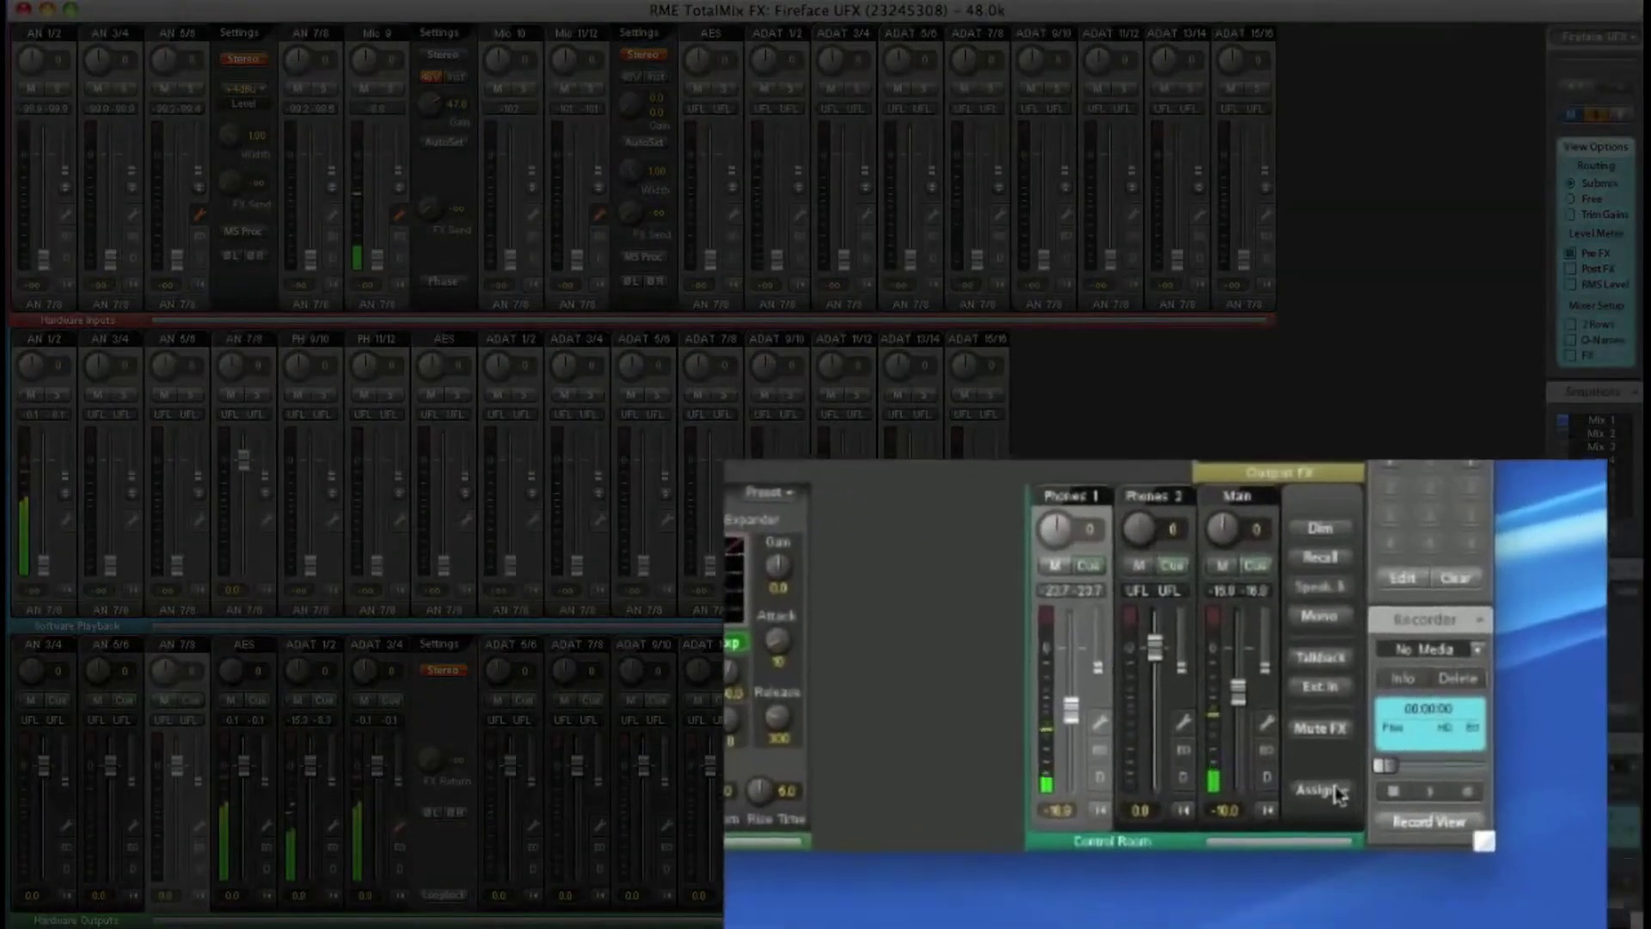
- Show the control room output choices: Main Out, Main Out B, Phones 1–4 and Cue to
{"action": "left_click", "coordinate": [1334, 789]}
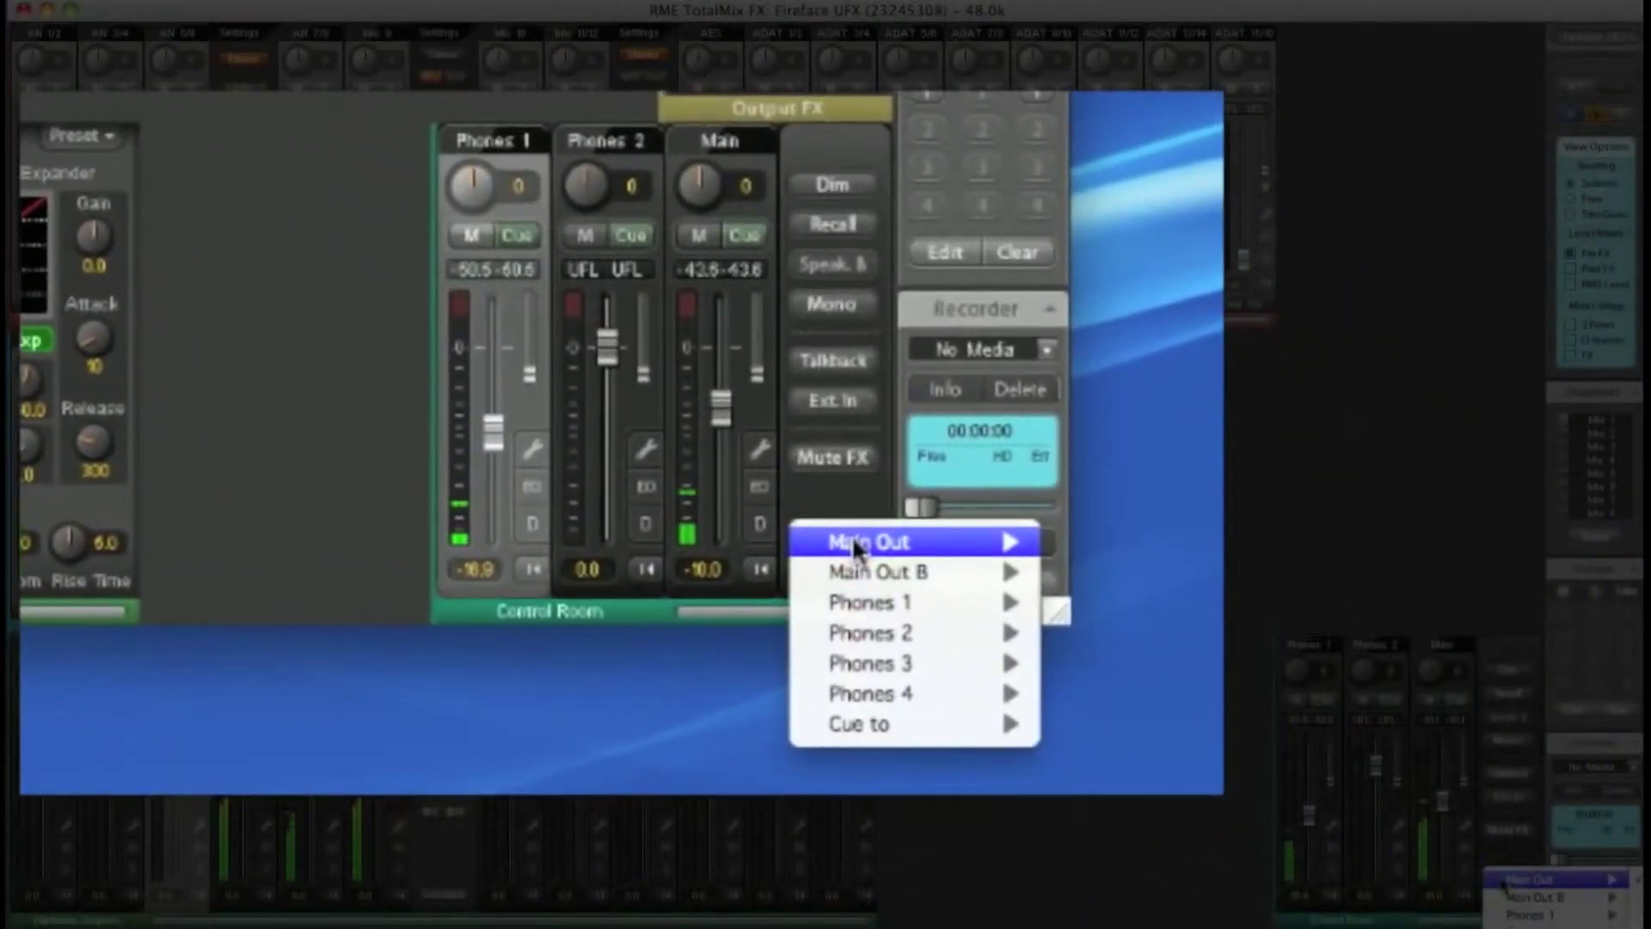
- Route Phones 3 to the AN 5/6 outputs through the Control Room assignments
{"action": "mouse_move", "coordinate": [852, 538]}
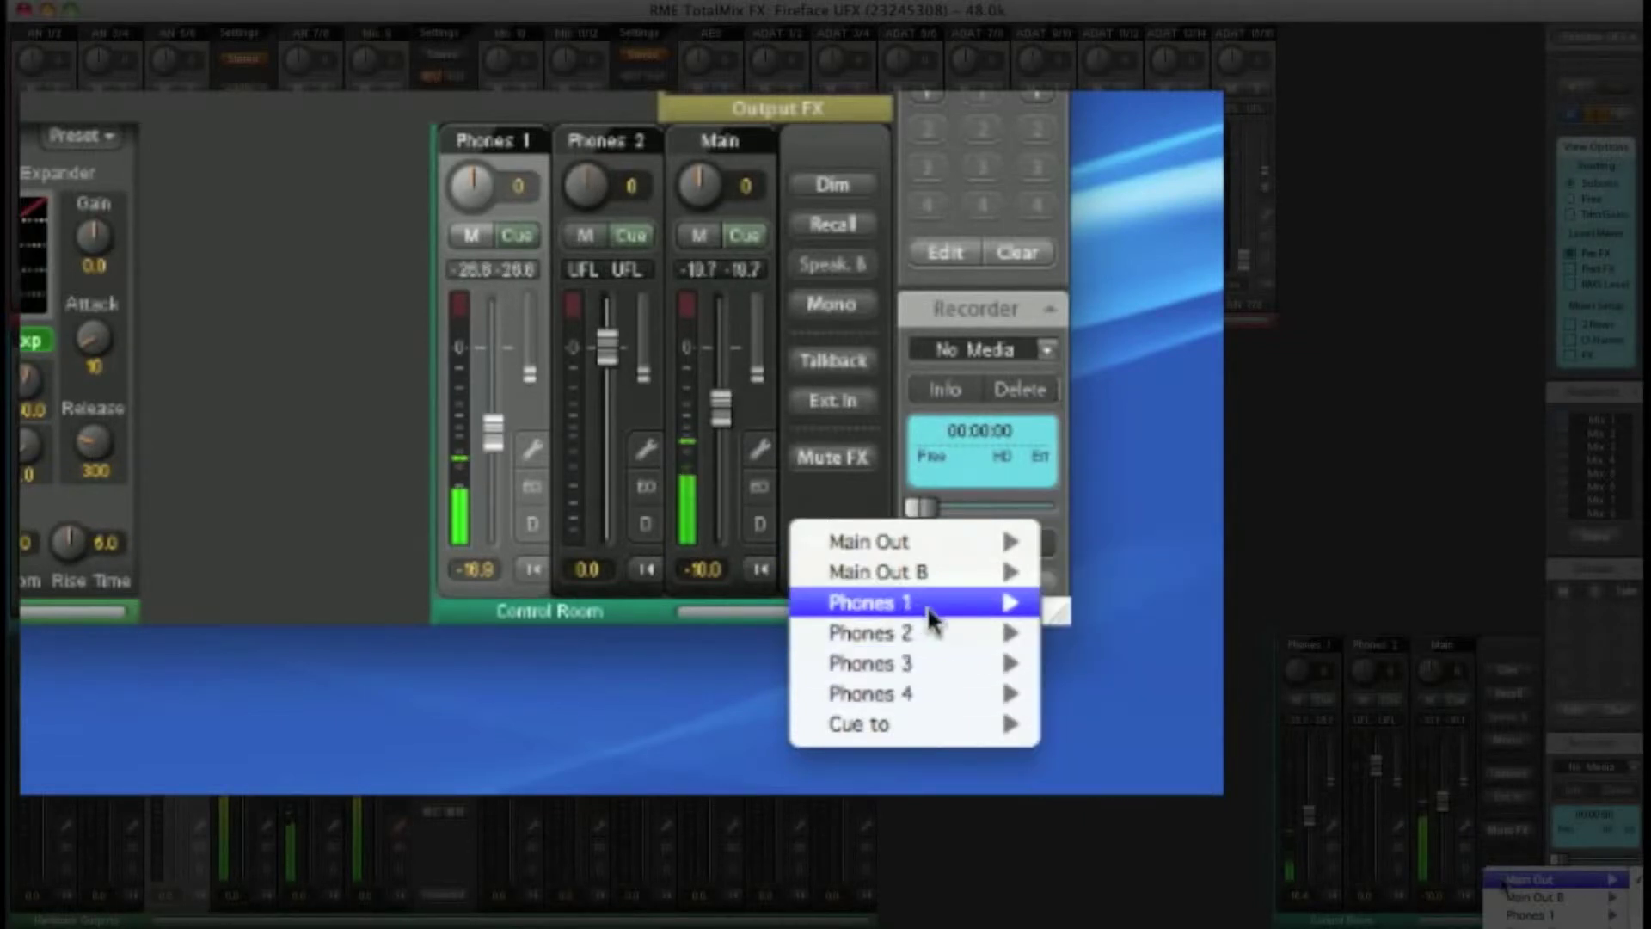
{"action": "mouse_move", "coordinate": [918, 630]}
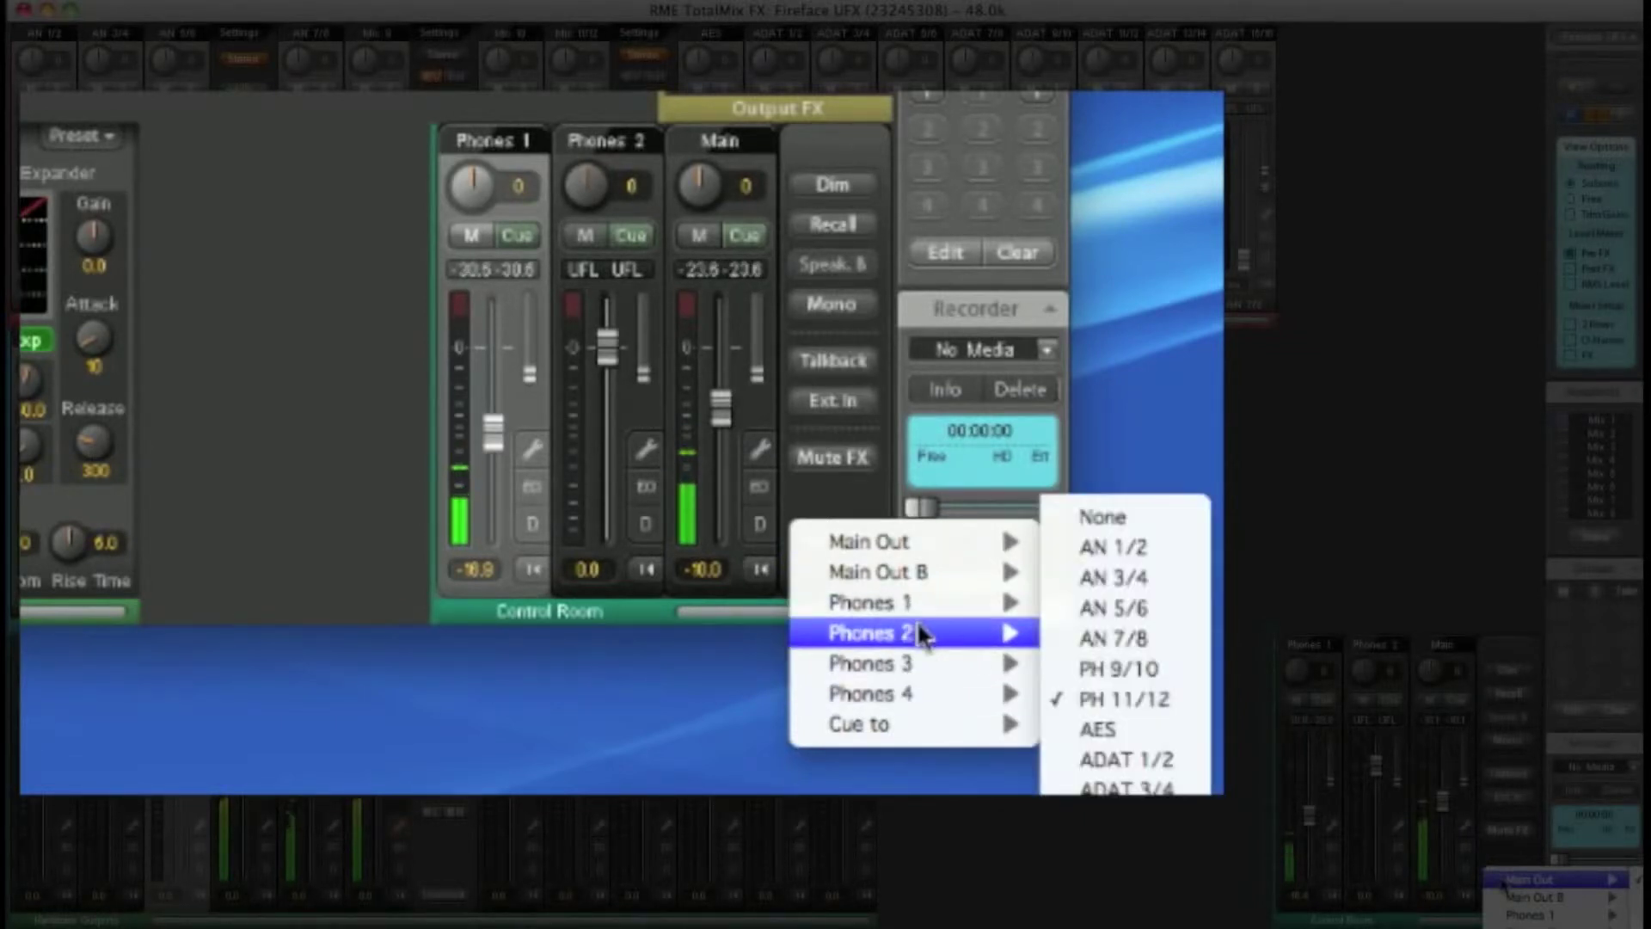
{"action": "mouse_move", "coordinate": [916, 661]}
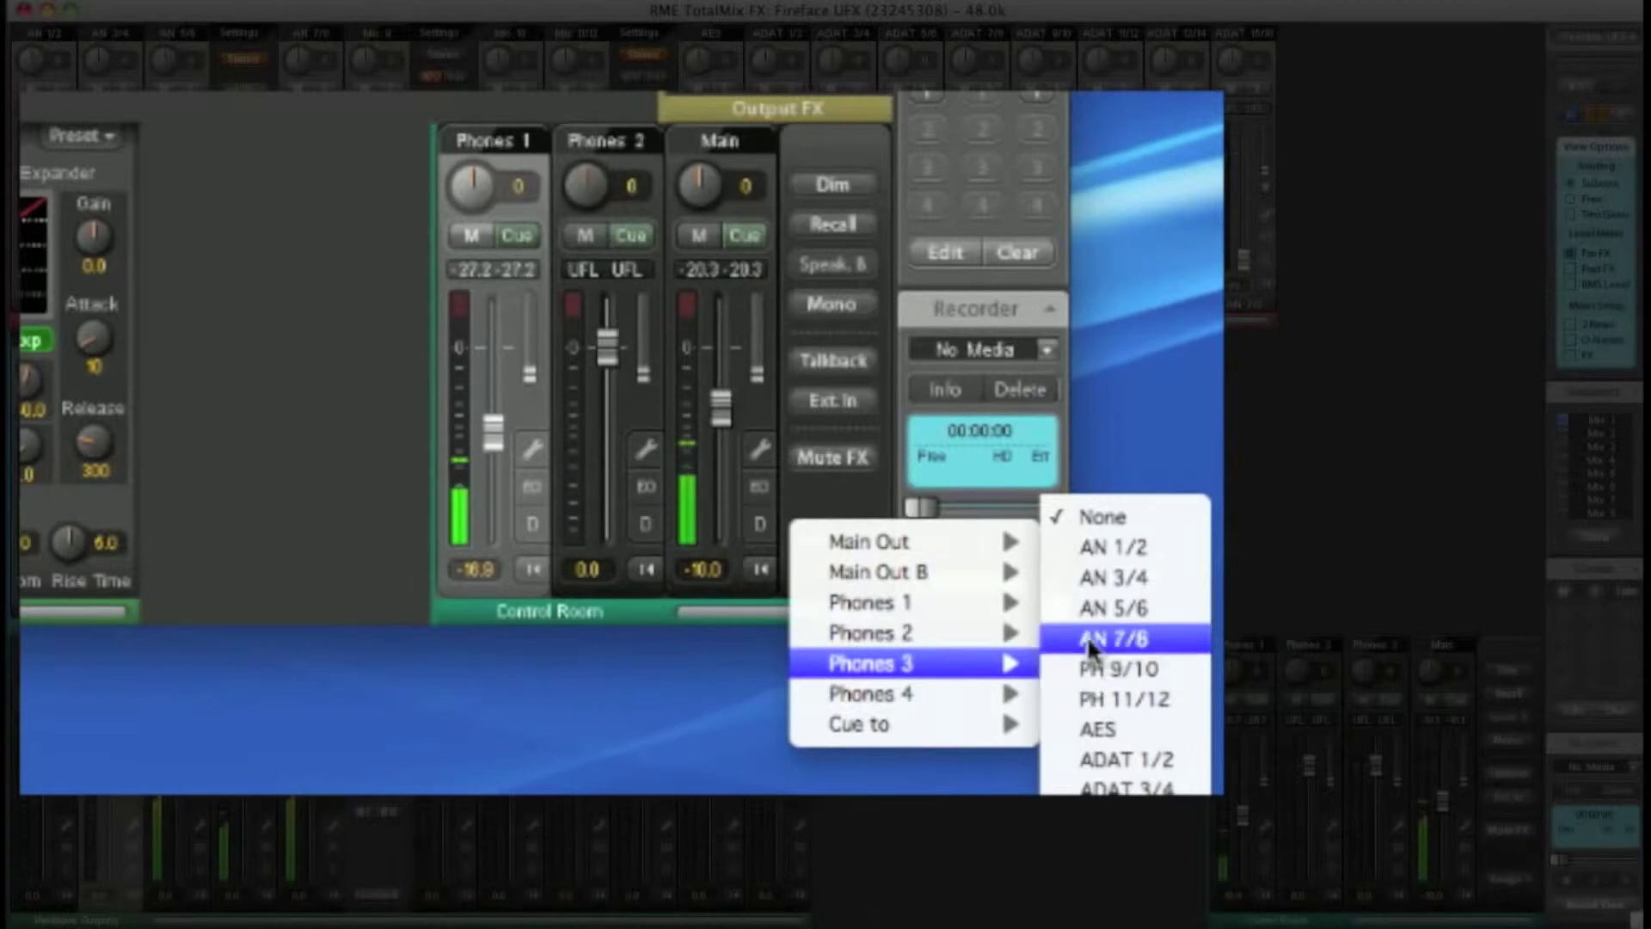
{"action": "left_click", "coordinate": [1092, 607]}
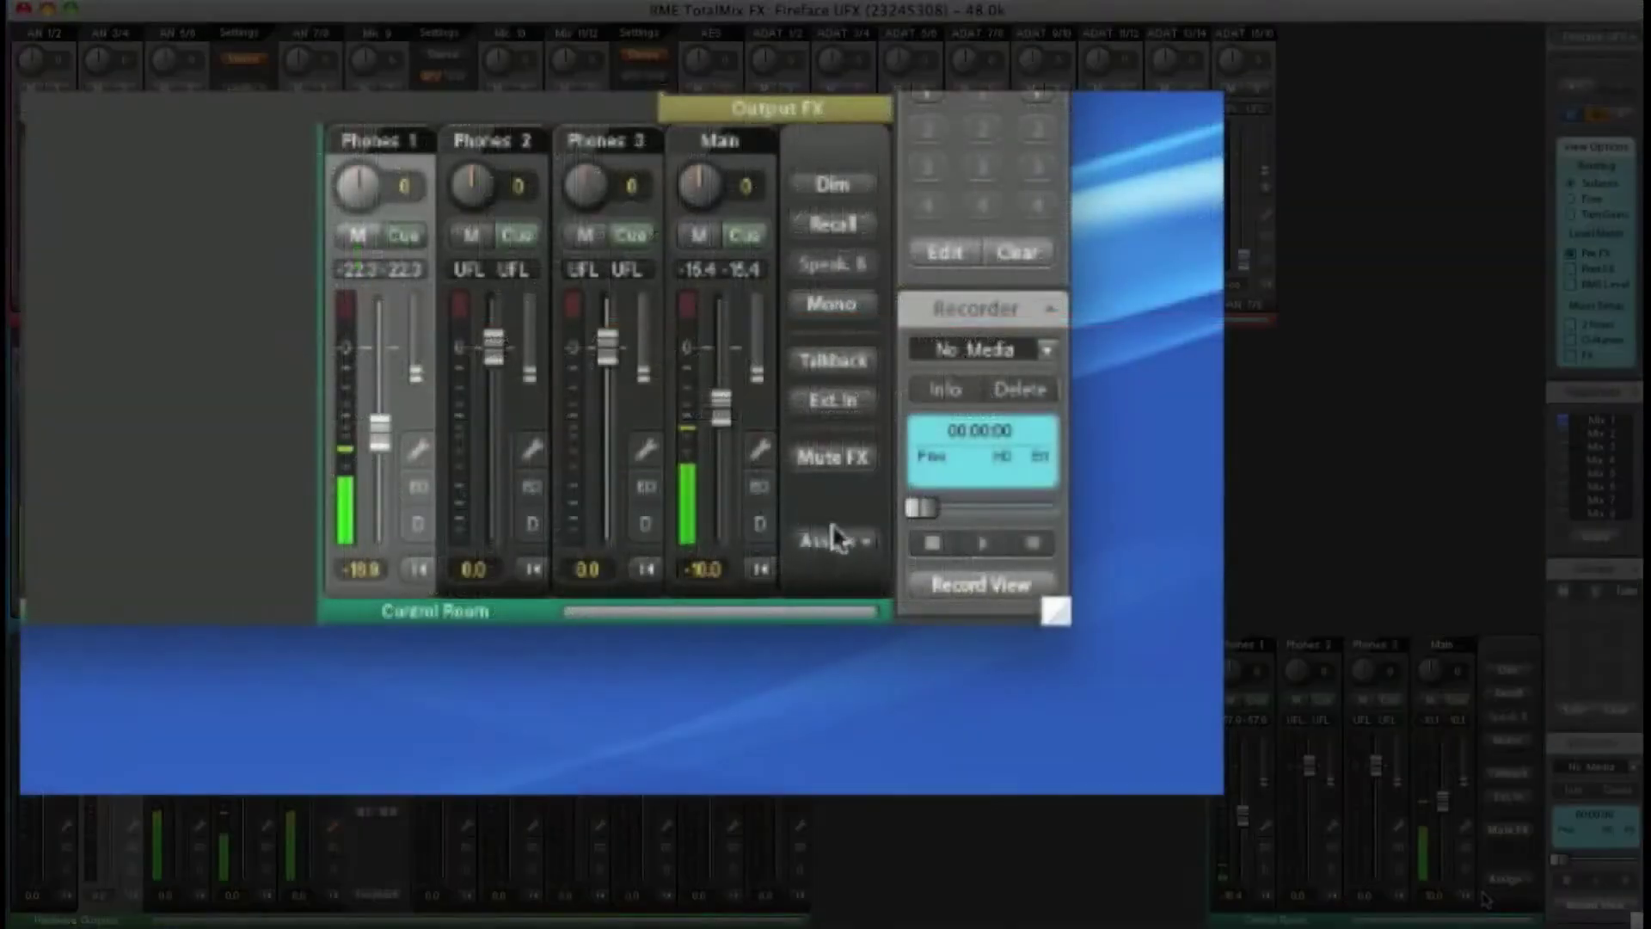
- Assign Main Out B to AN 7/8, then switch Speaker B on and back off
{"action": "left_click", "coordinate": [1506, 882]}
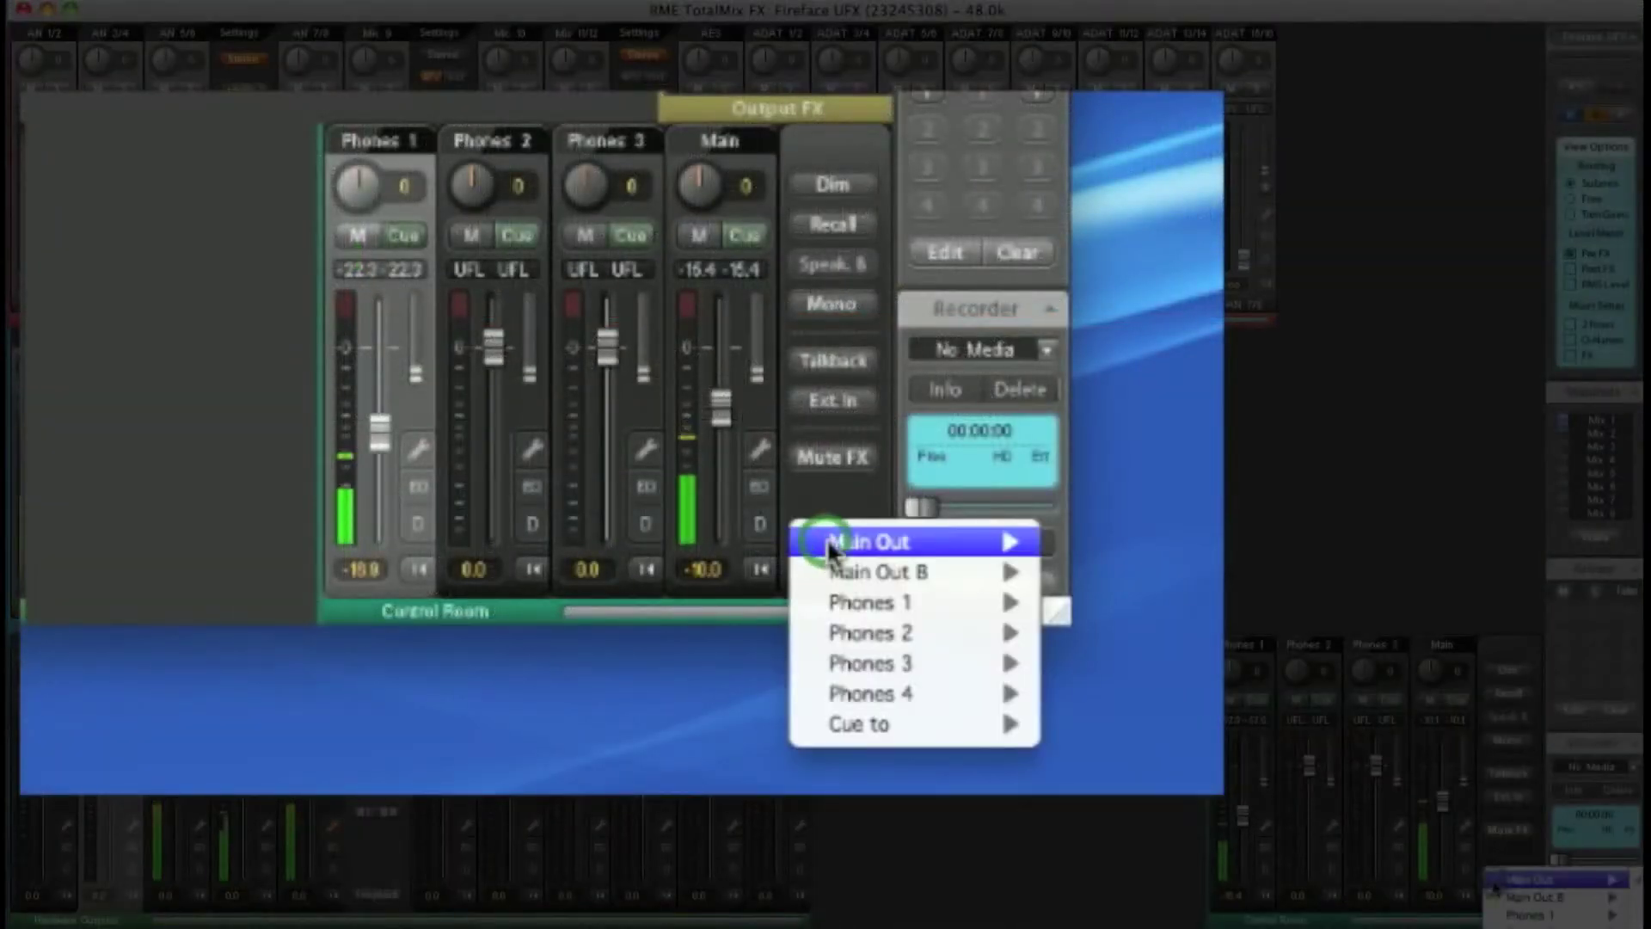
{"action": "mouse_move", "coordinate": [1505, 885]}
{"action": "mouse_move", "coordinate": [856, 572]}
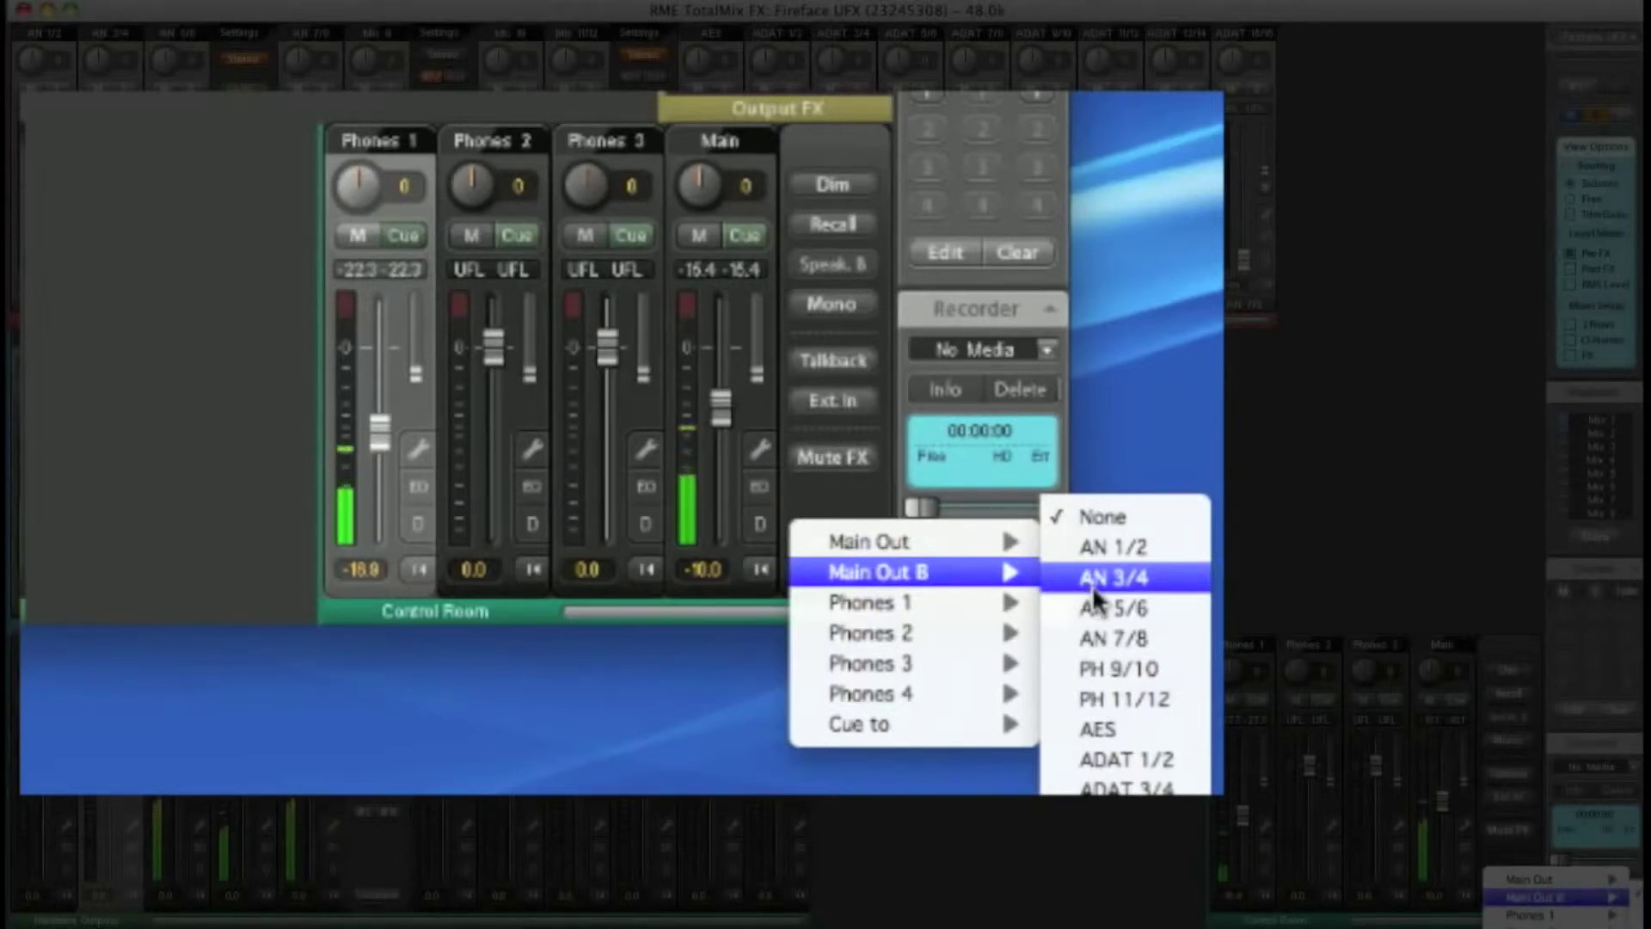
{"action": "left_click", "coordinate": [1092, 637]}
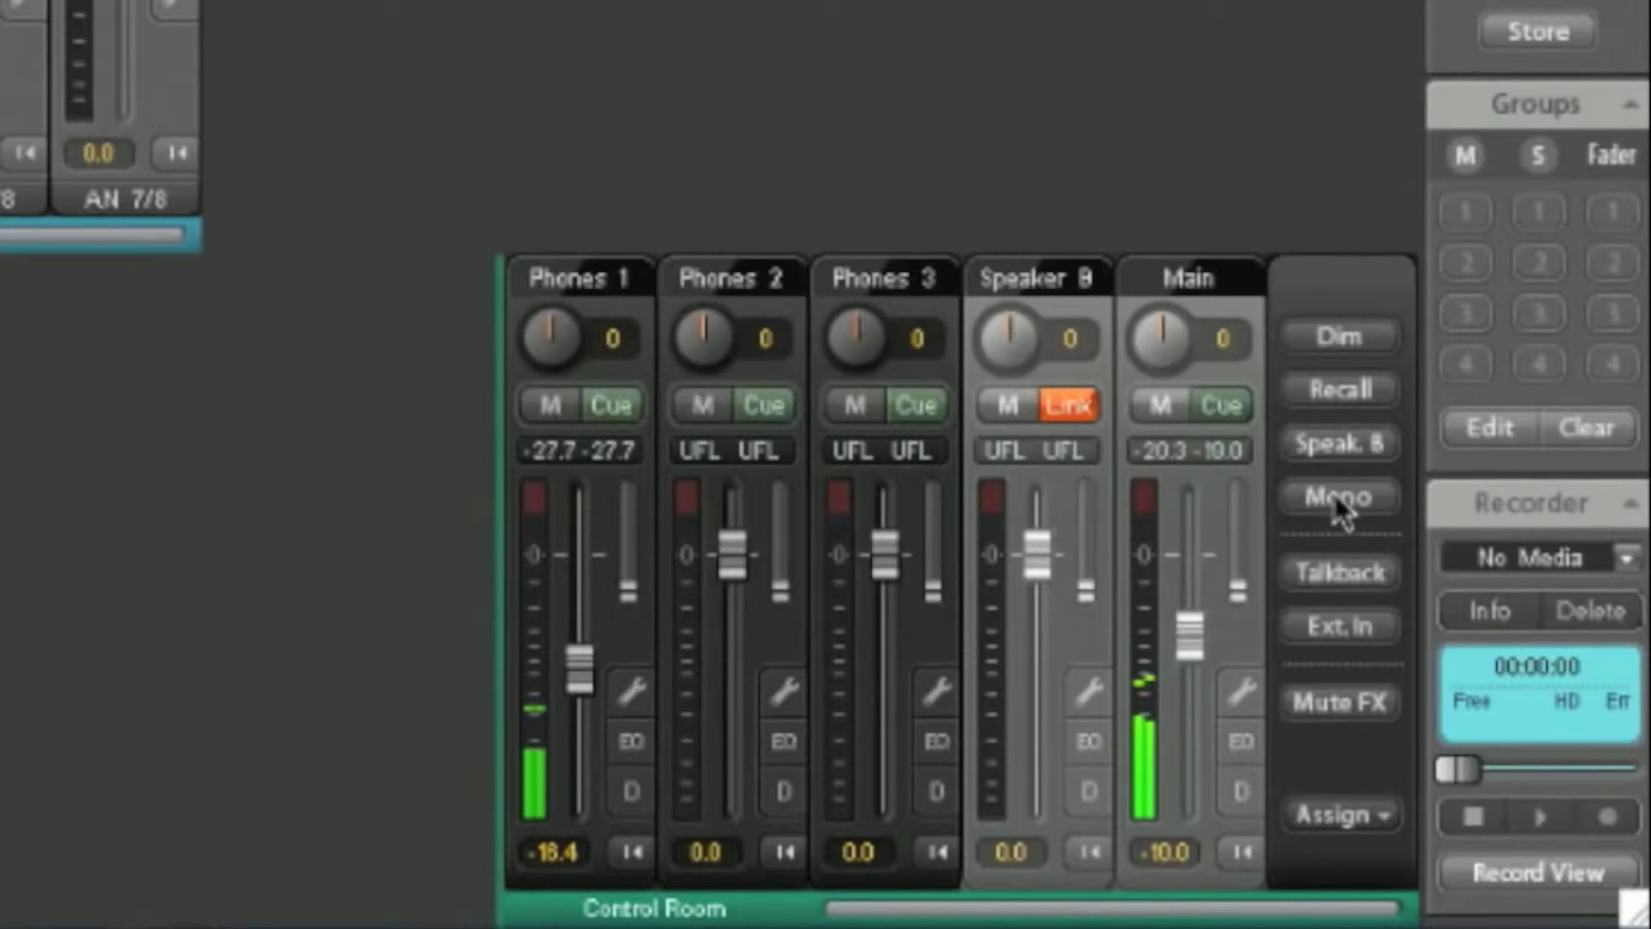
{"action": "left_click", "coordinate": [1339, 446]}
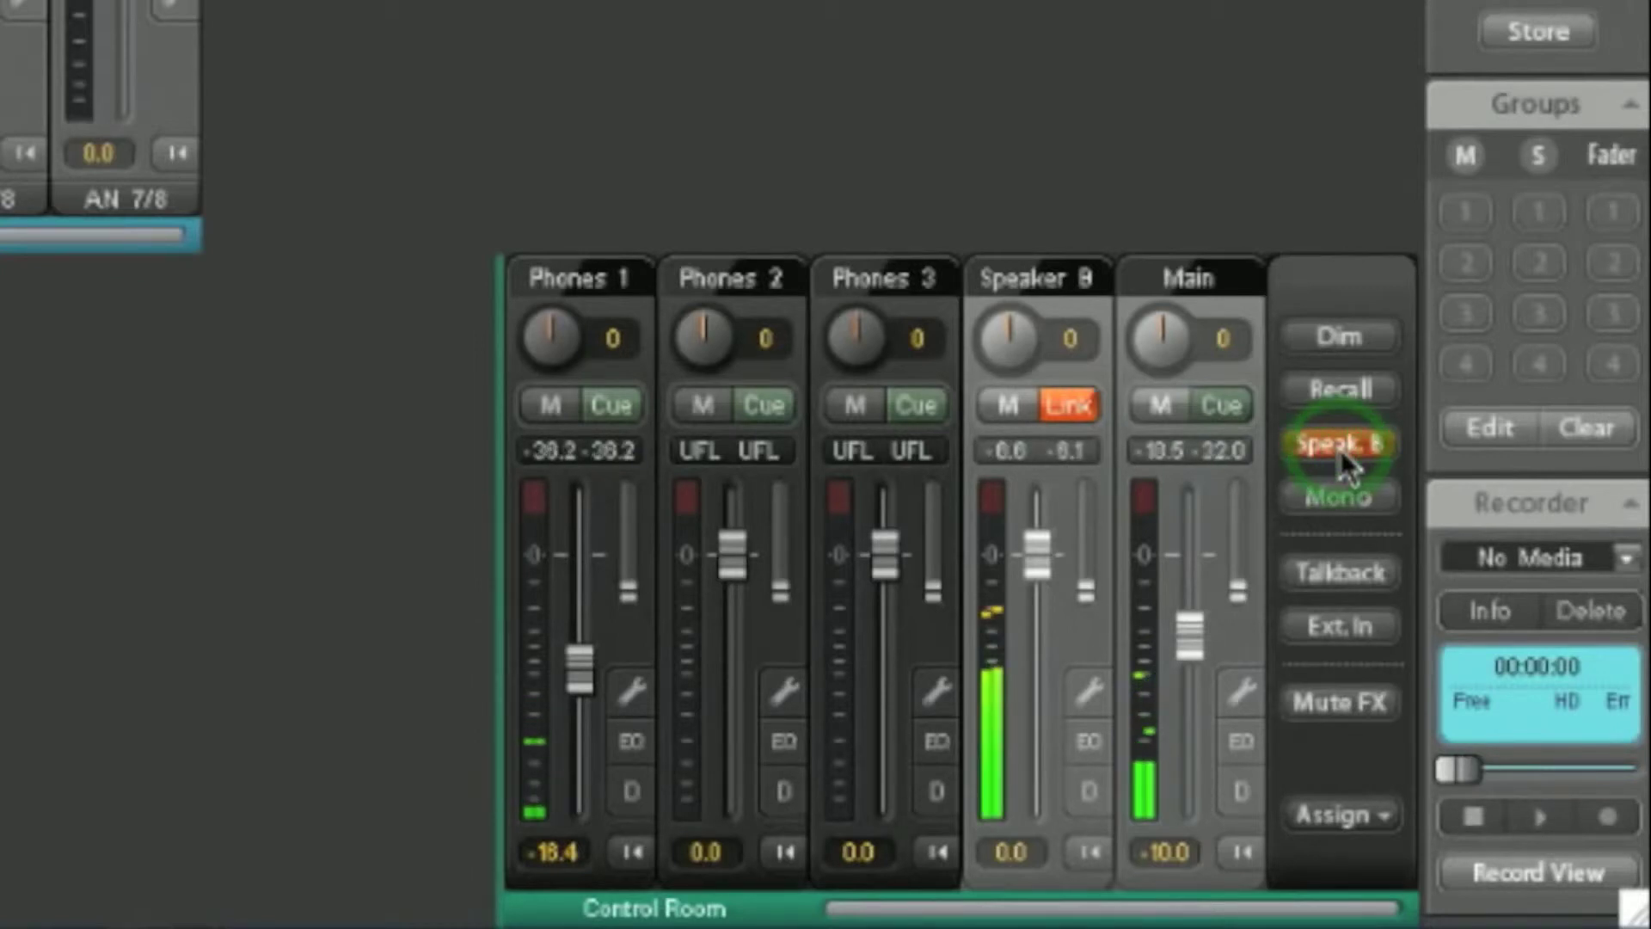
{"action": "left_click", "coordinate": [1339, 446]}
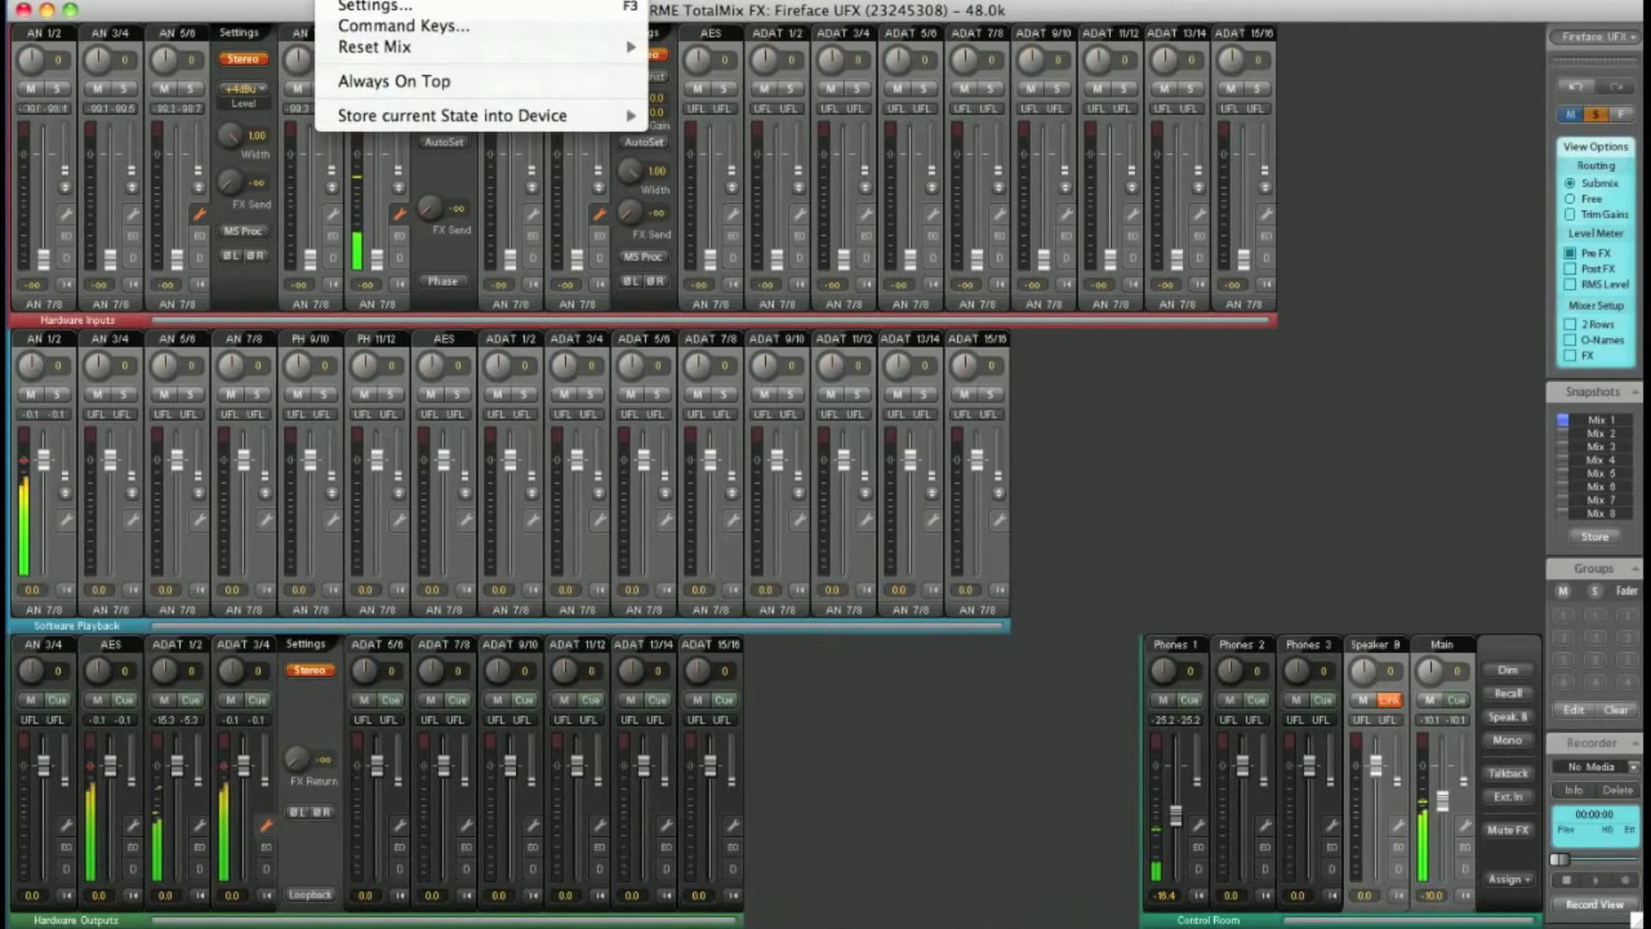
- In Options > Settings, choose Mic 10 as the talkback input and confirm
{"action": "left_click", "coordinate": [374, 6]}
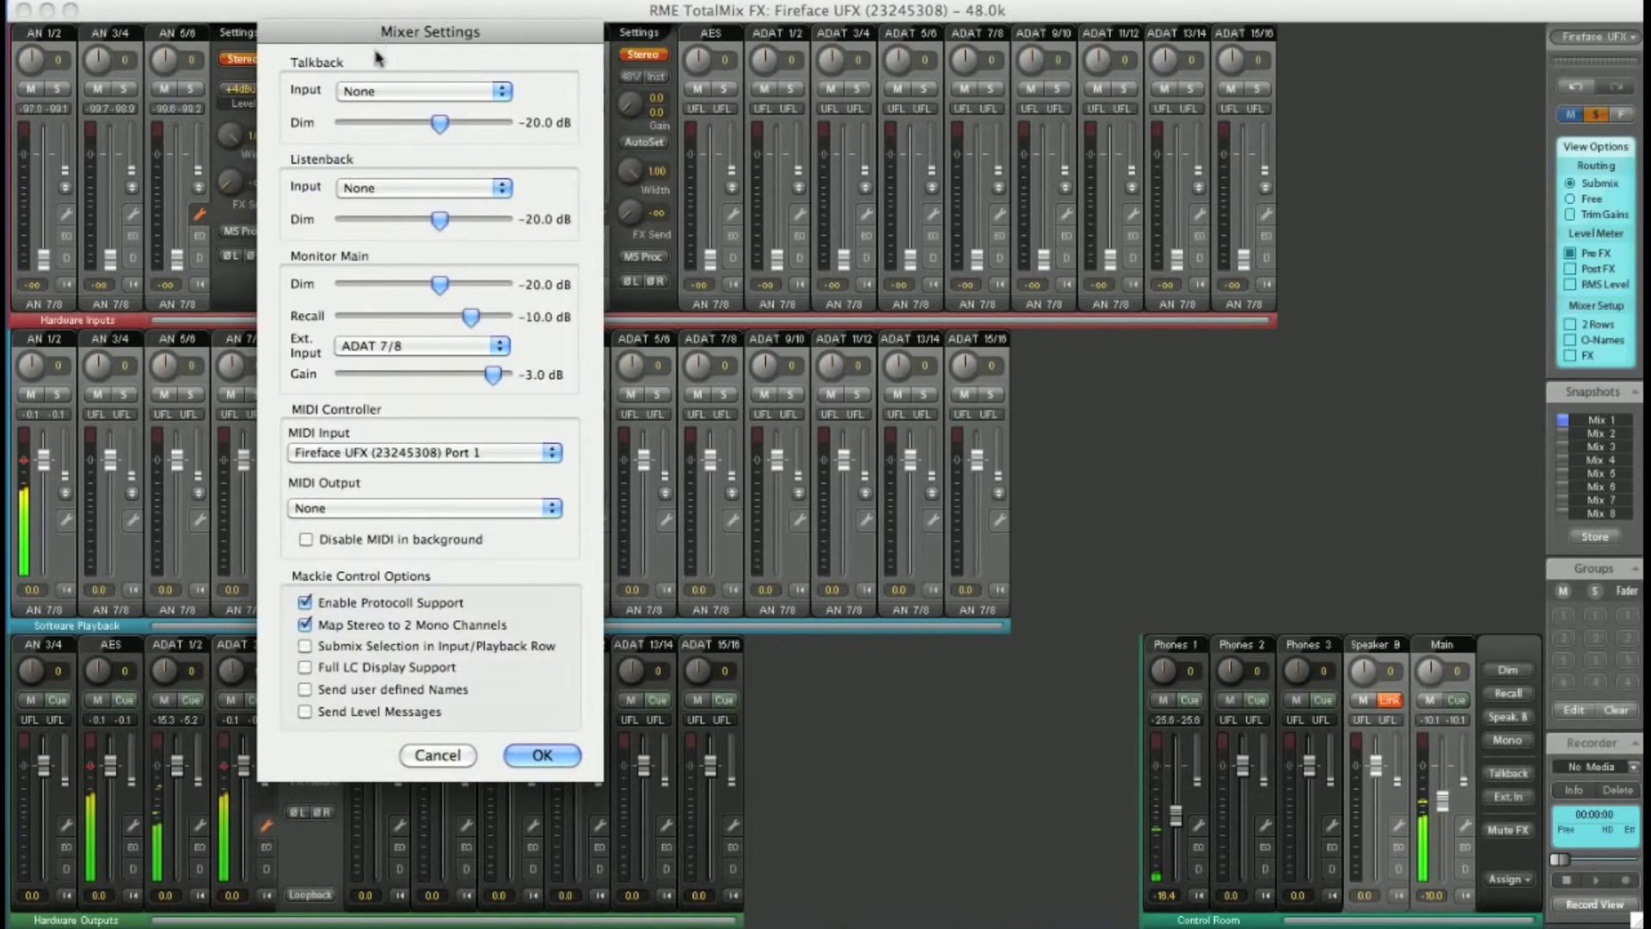
{"action": "left_click", "coordinate": [376, 95]}
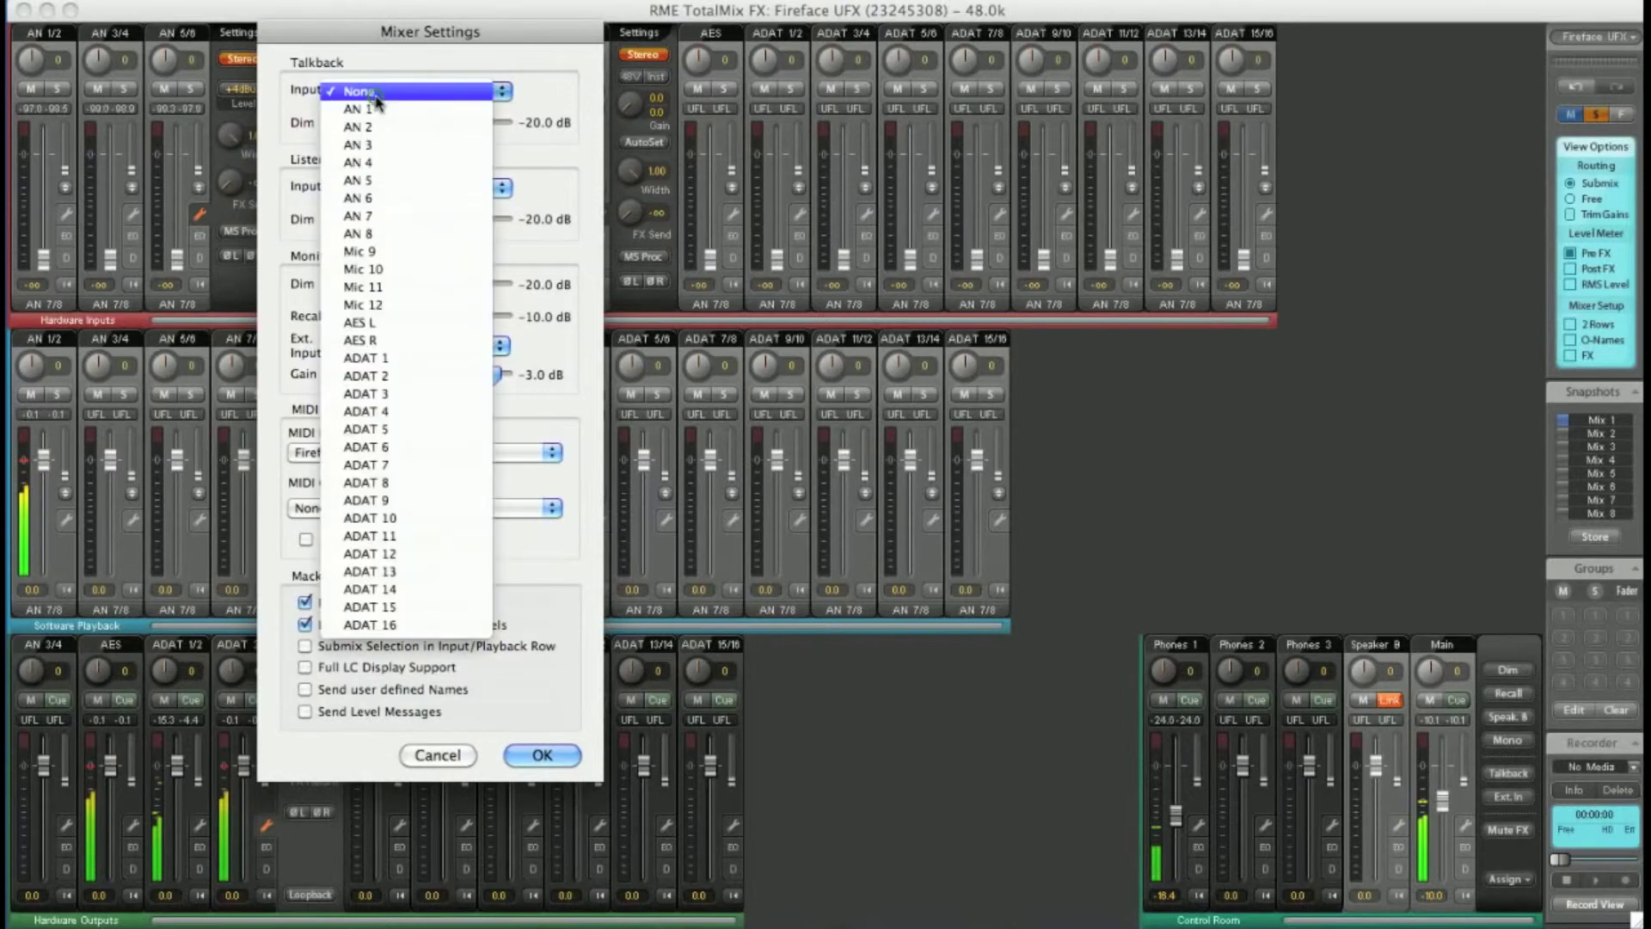
{"action": "left_click", "coordinate": [381, 270]}
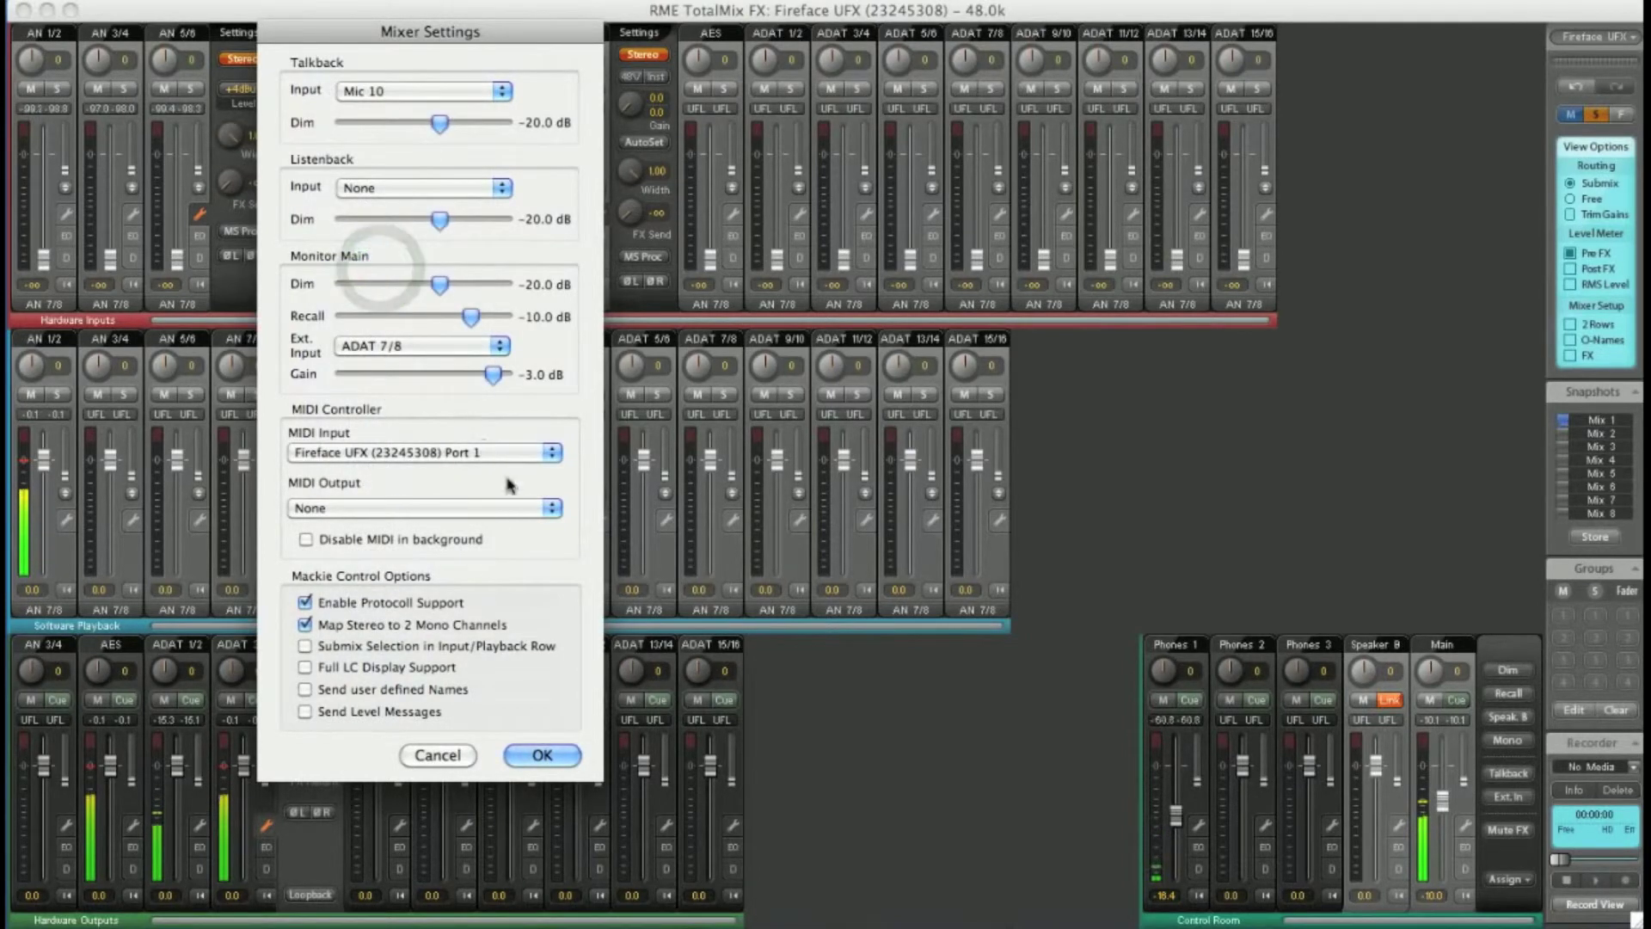
{"action": "left_click", "coordinate": [575, 755]}
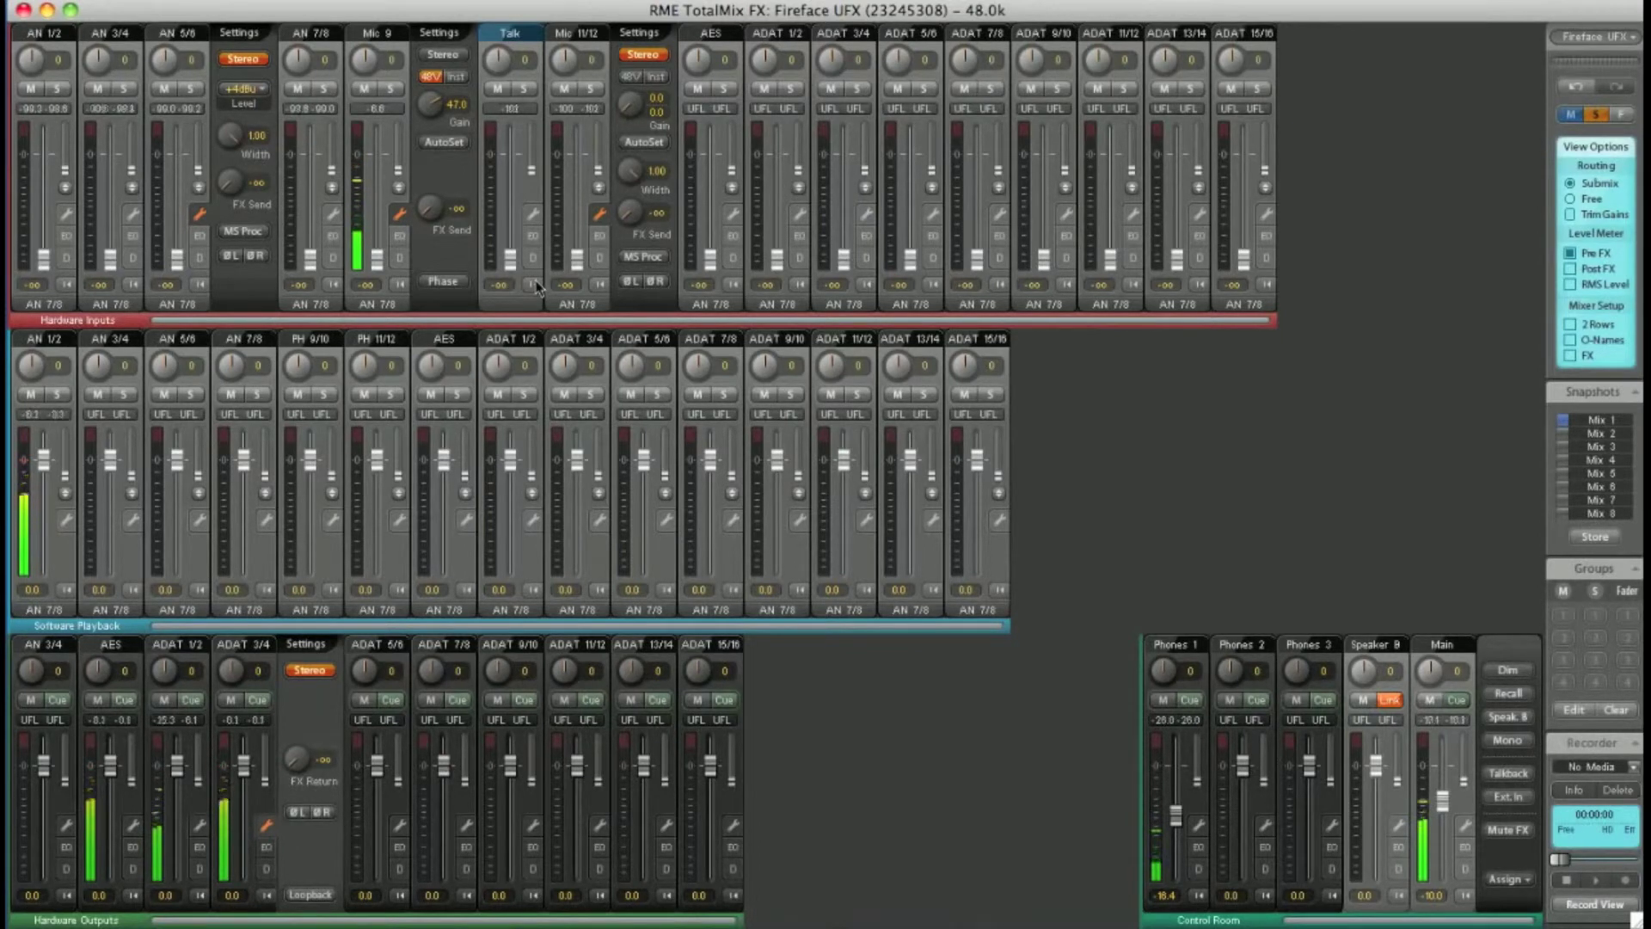
- Select the Phones 1 submix and raise the Talk channel fader from -∞
{"action": "left_click", "coordinate": [1188, 800]}
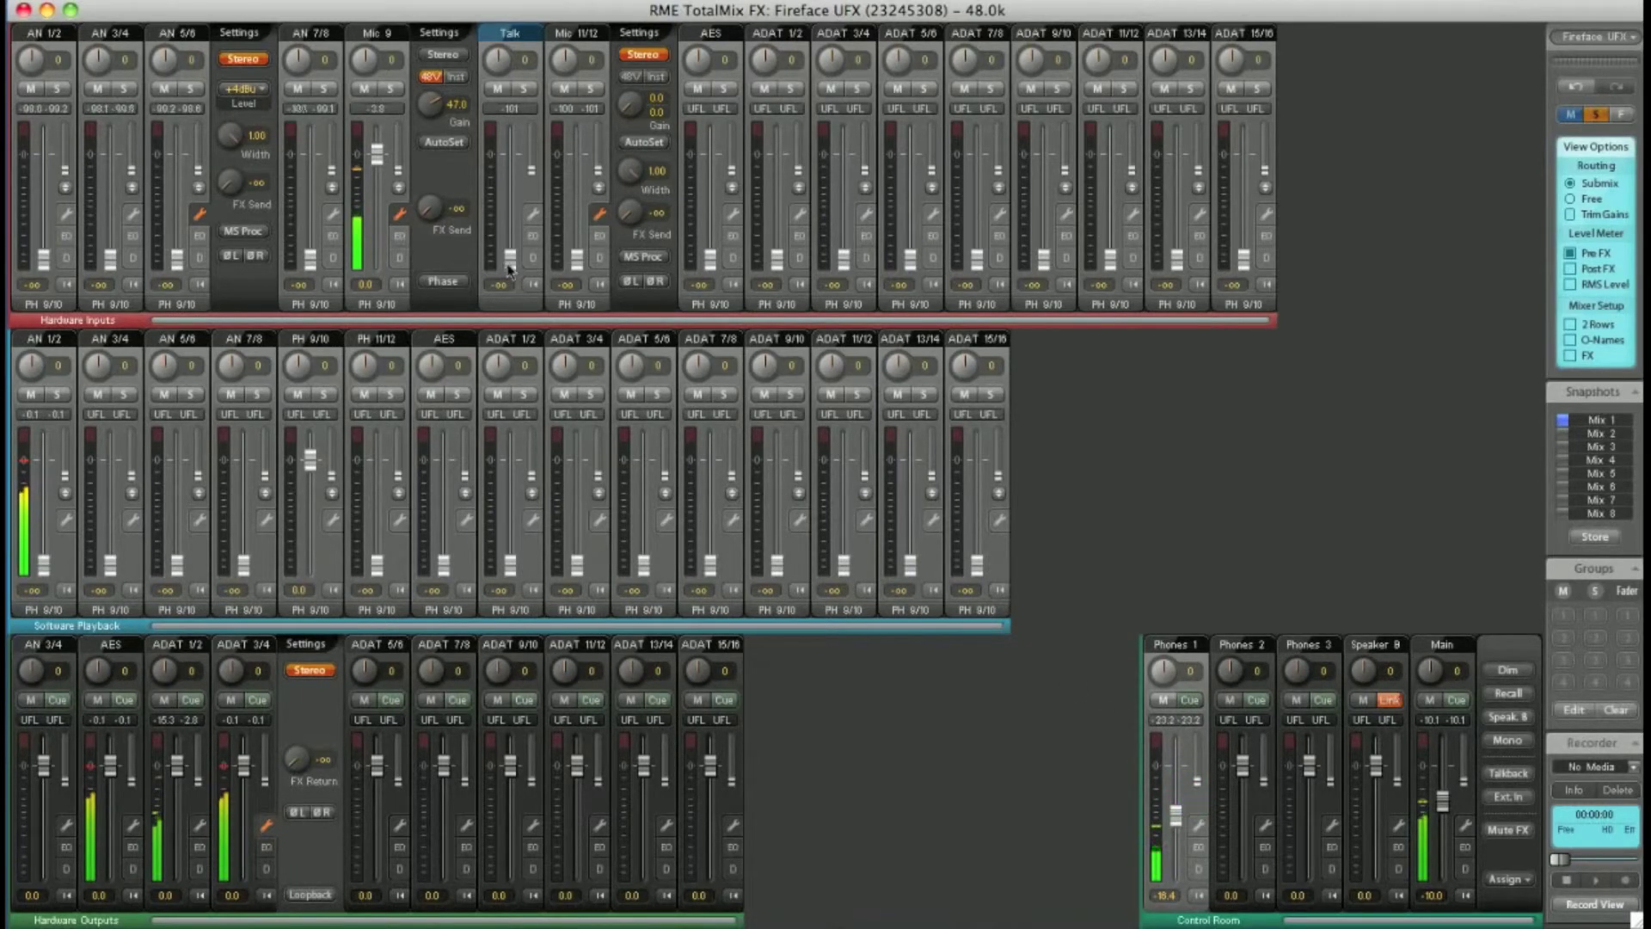
{"action": "left_click_drag", "start_coordinate": [509, 270], "coordinate": [509, 191]}
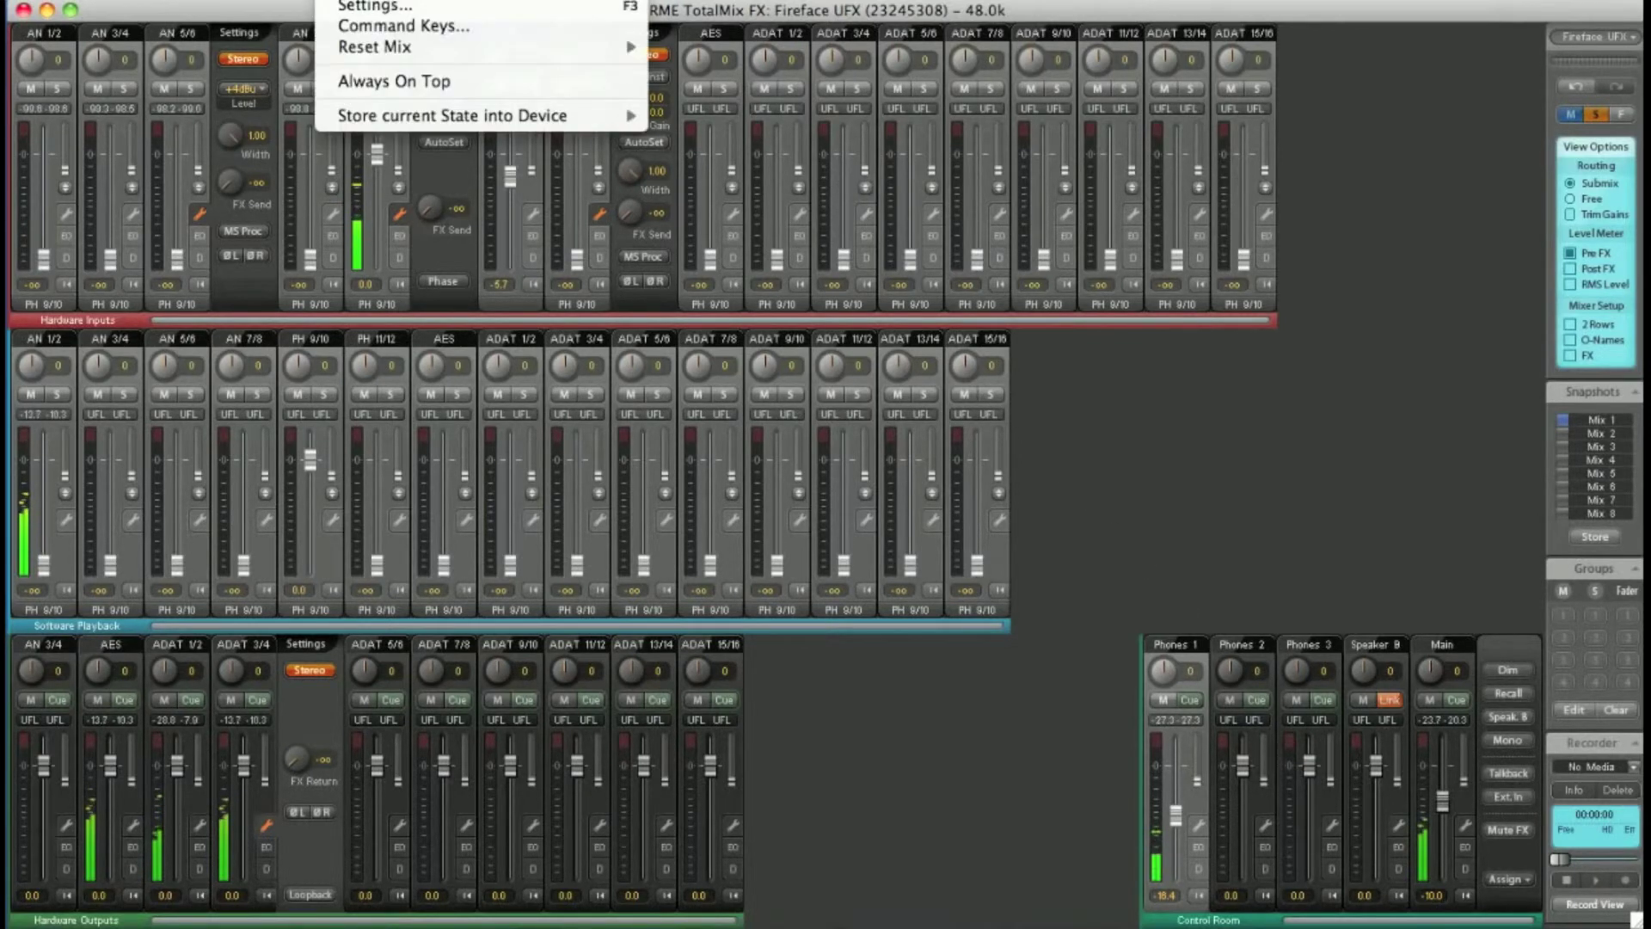
- In Options > Settings, change Monitor Main Ext. Input from ADAT 7/8 to AES
{"action": "left_click", "coordinate": [362, 10]}
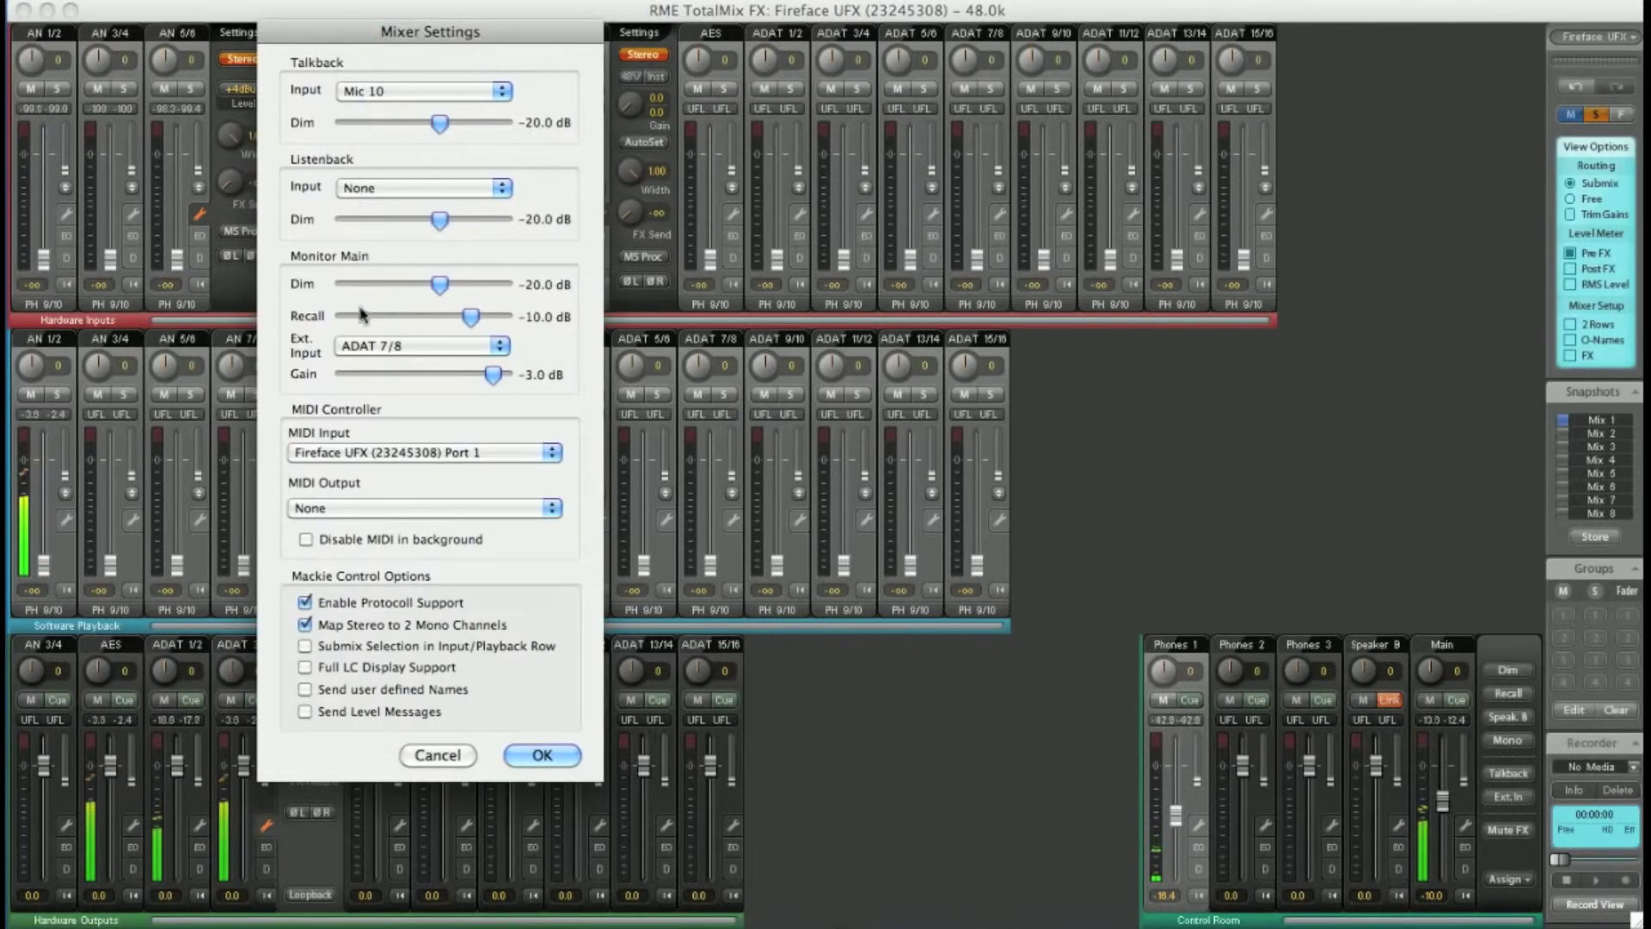
{"action": "left_click", "coordinate": [370, 347]}
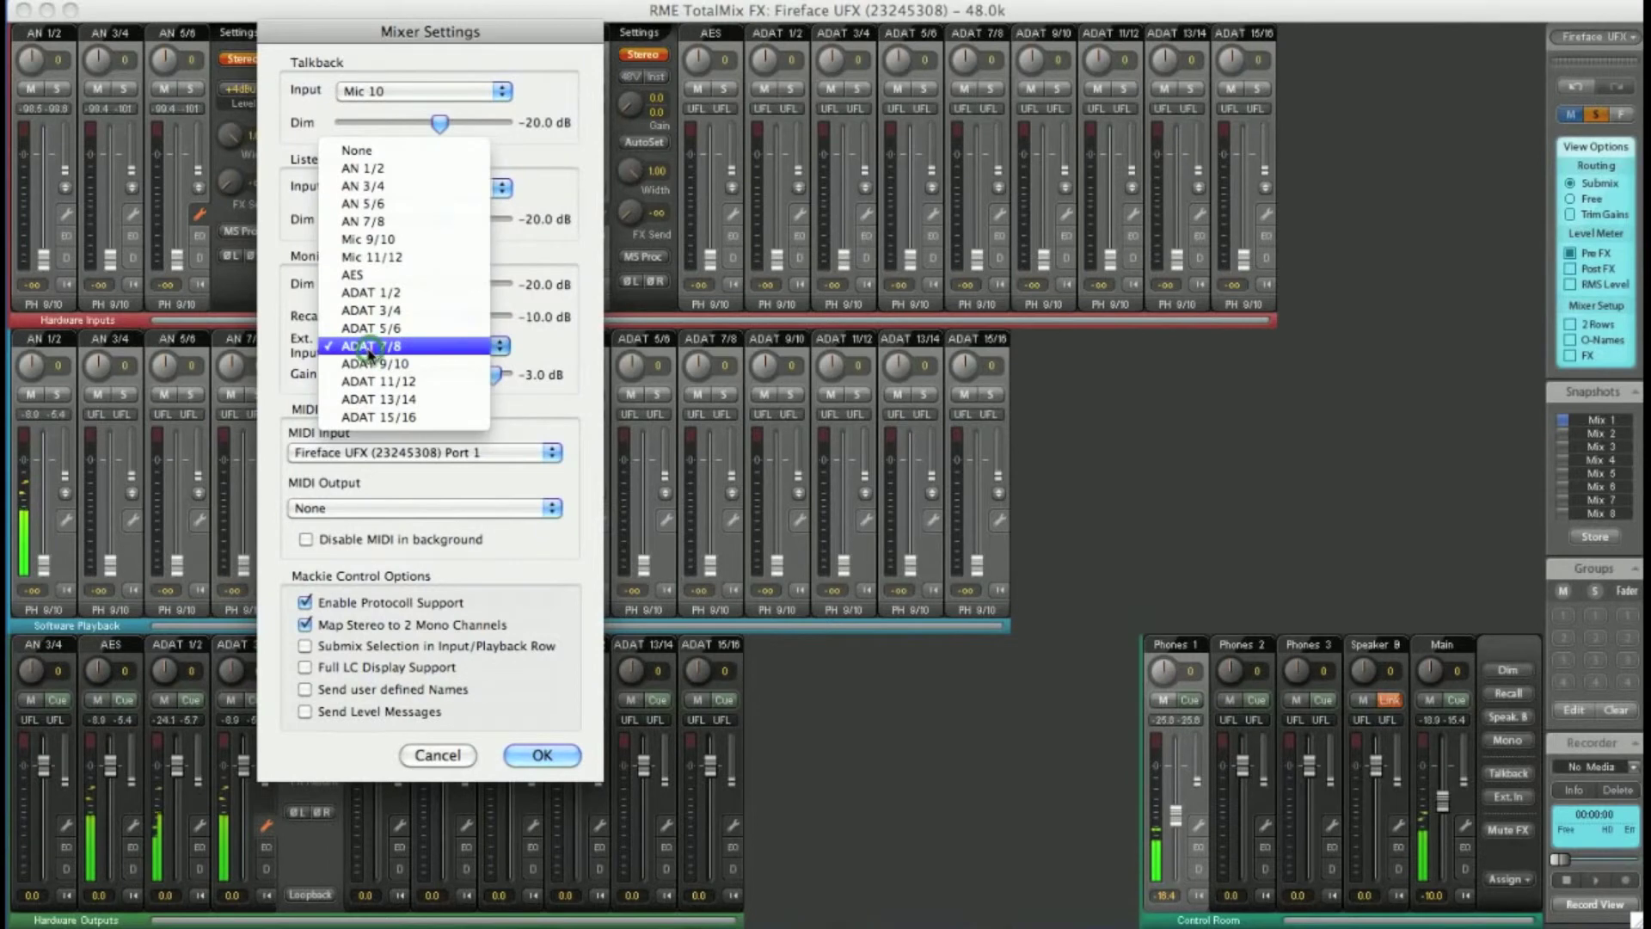
{"action": "left_click", "coordinate": [368, 277]}
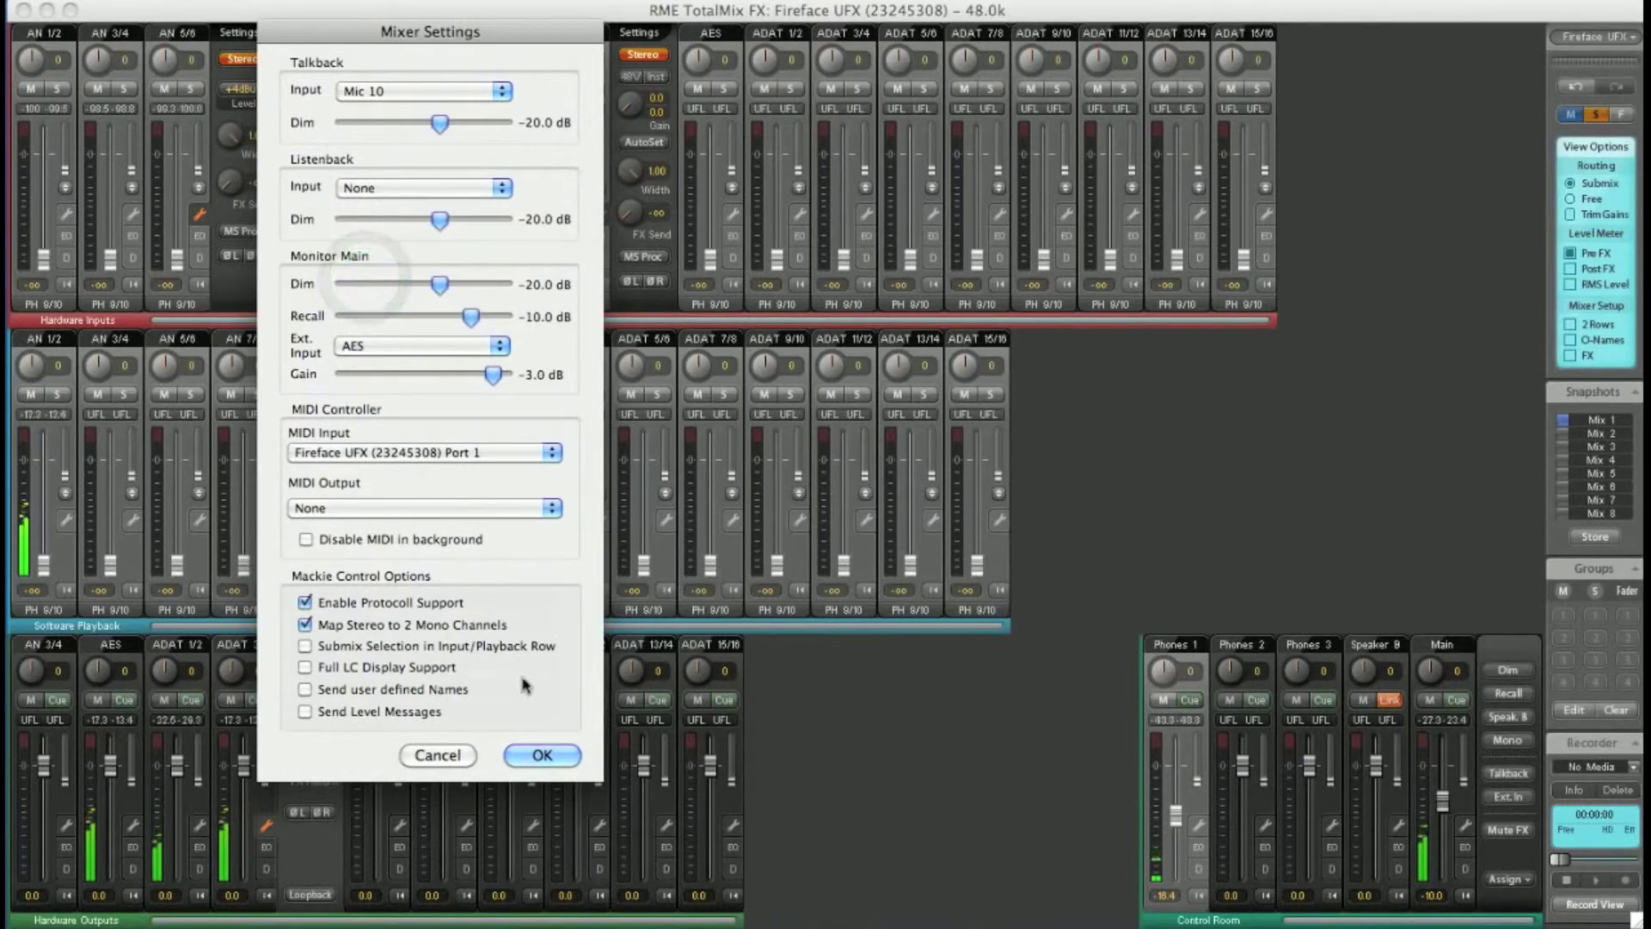
{"action": "left_click", "coordinate": [540, 755]}
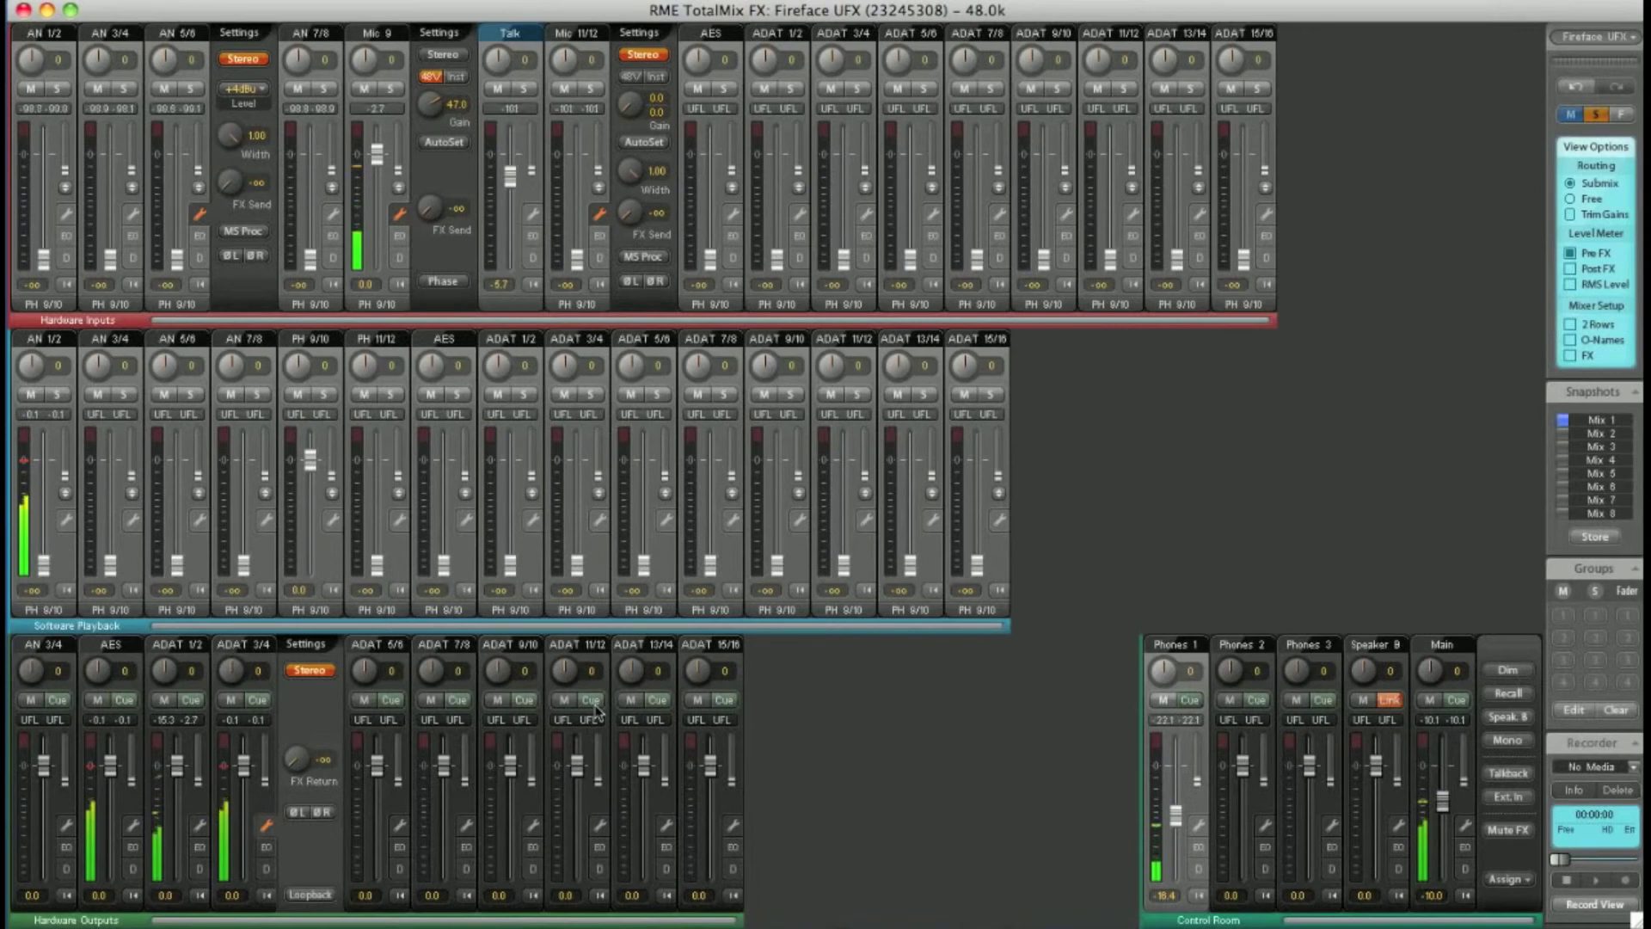
- Enable Cue on the ADAT 1/2 hardware output strip
{"action": "left_click", "coordinate": [192, 707]}
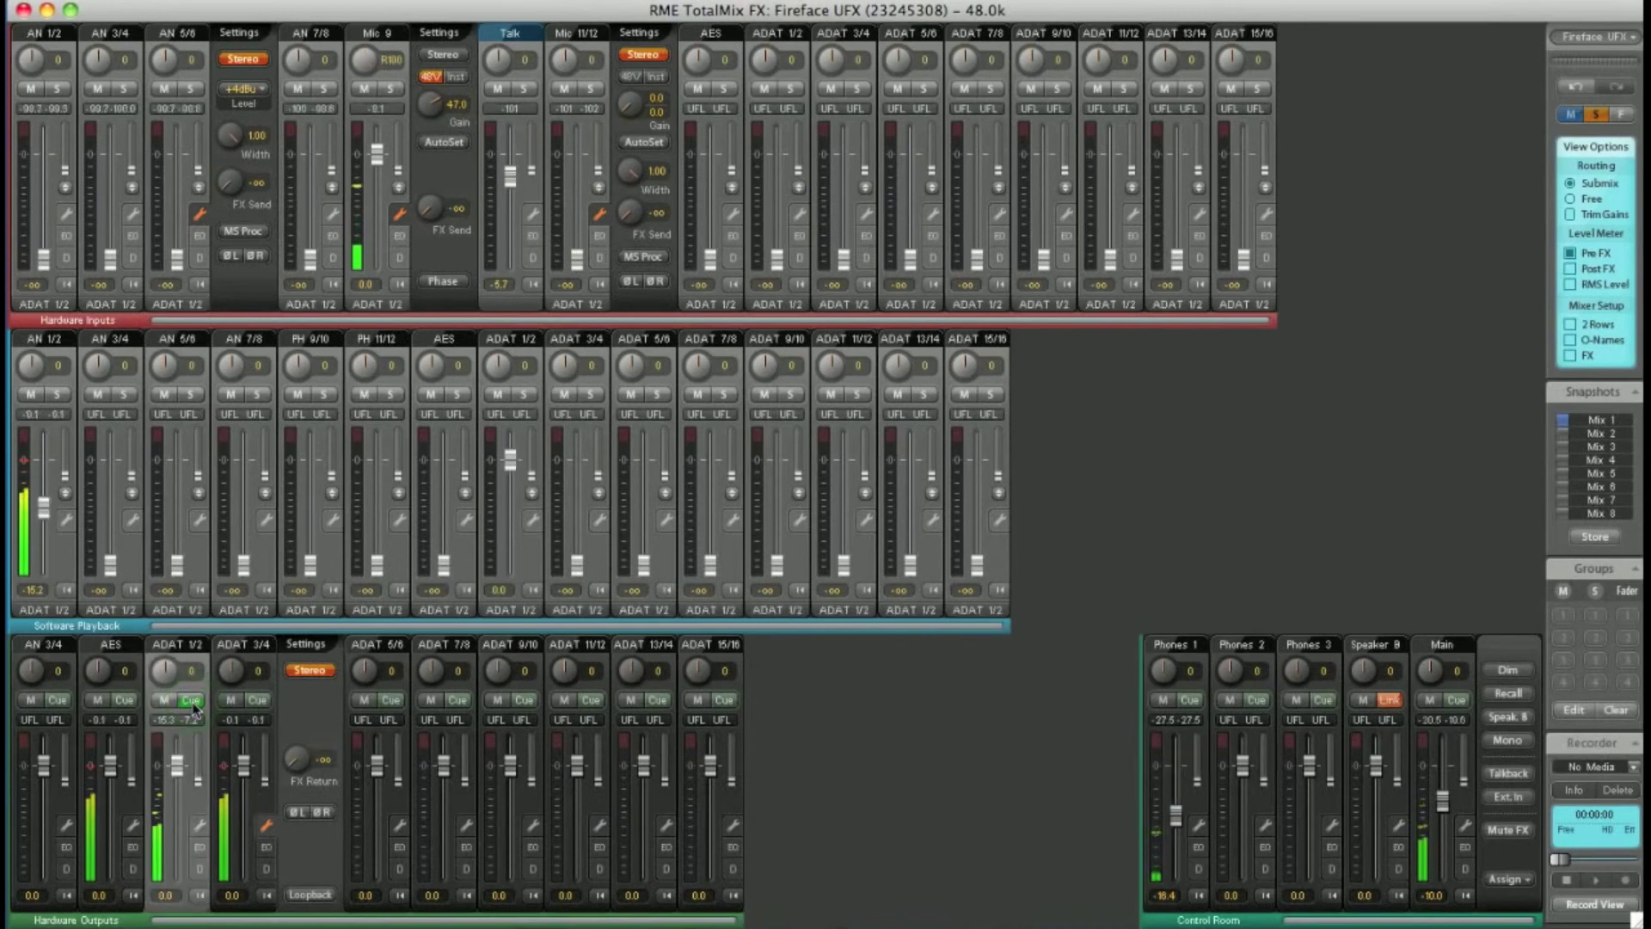